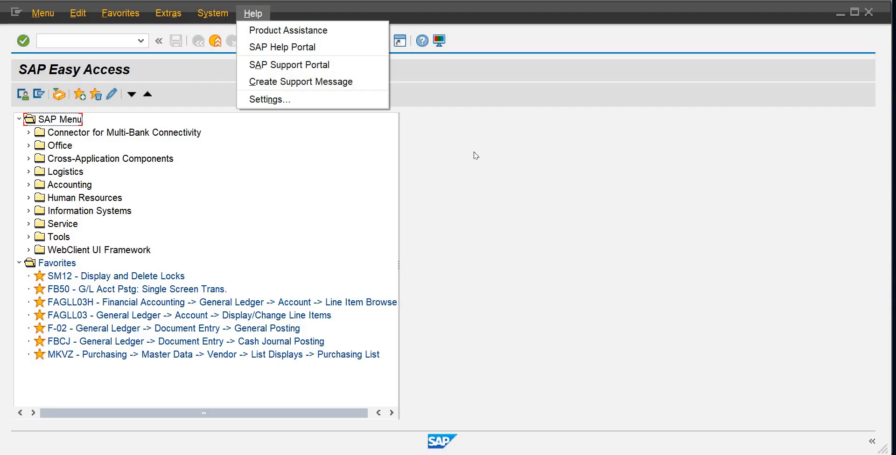
Run transaction spro and display the SAP Reference IMG.
{"action": "left_click", "coordinate": [358, 173]}
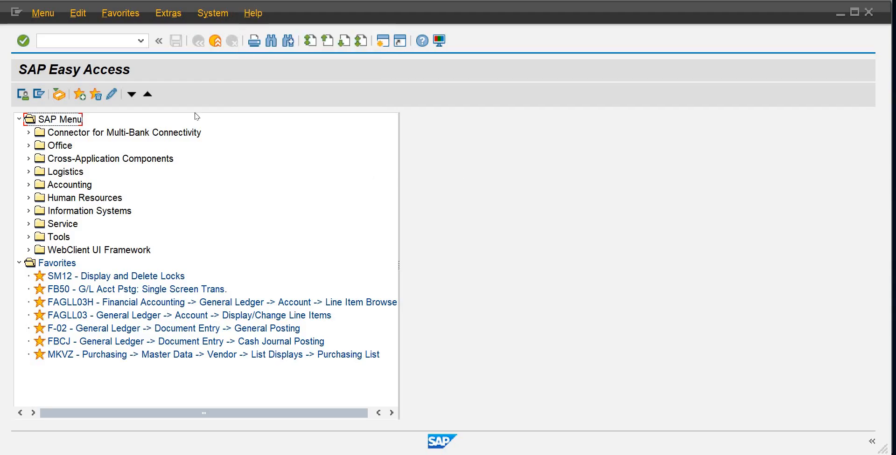
{"action": "left_click", "coordinate": [115, 43]}
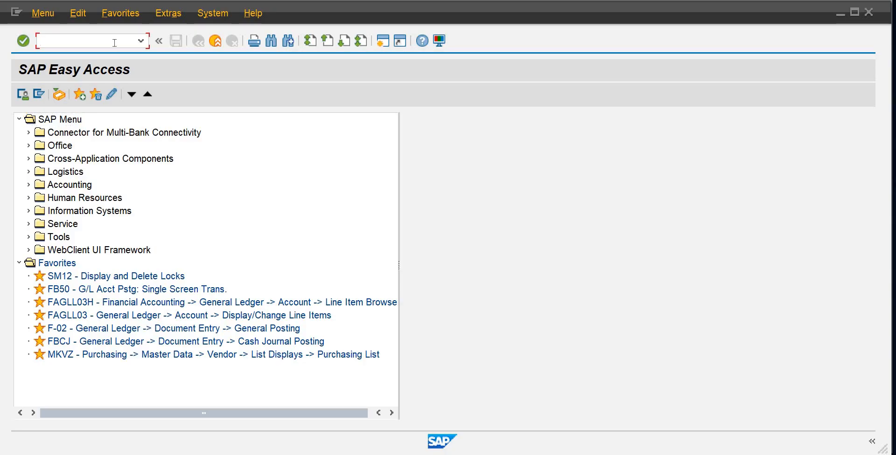
{"action": "type", "text": "spro"}
{"action": "key", "text": "Return"}
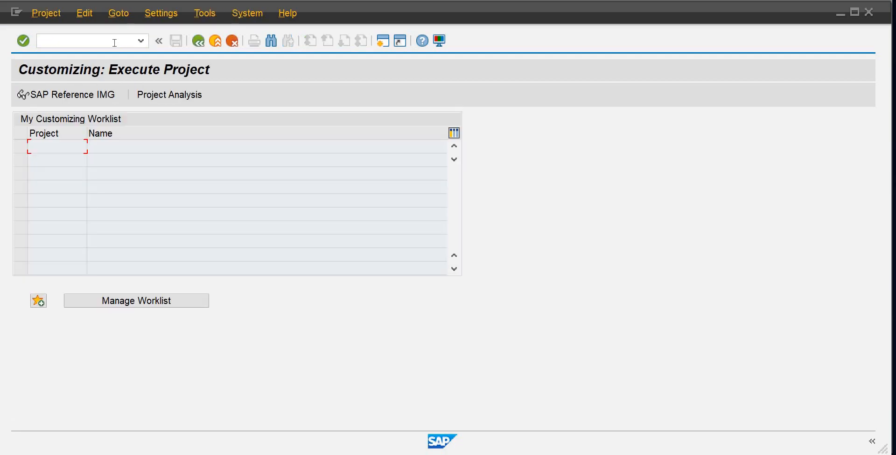
{"action": "left_click", "coordinate": [96, 97]}
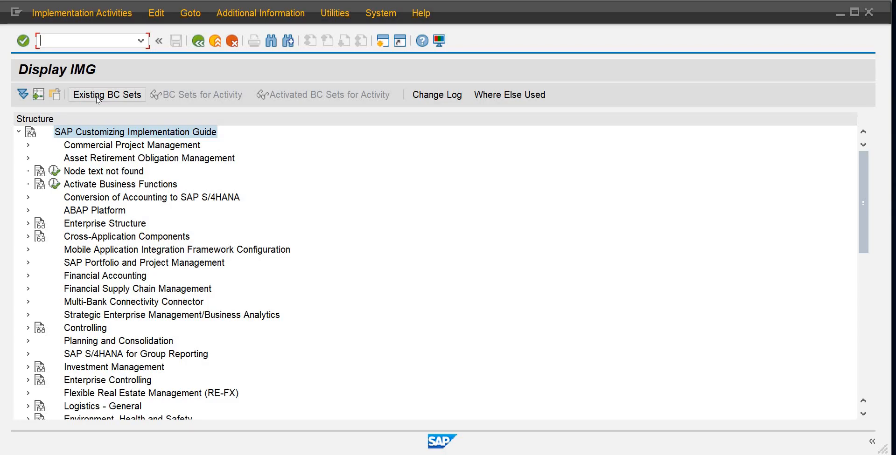
Expand Materials Management and its Purchasing node in the implementation guide structure.
{"action": "left_click", "coordinate": [864, 413]}
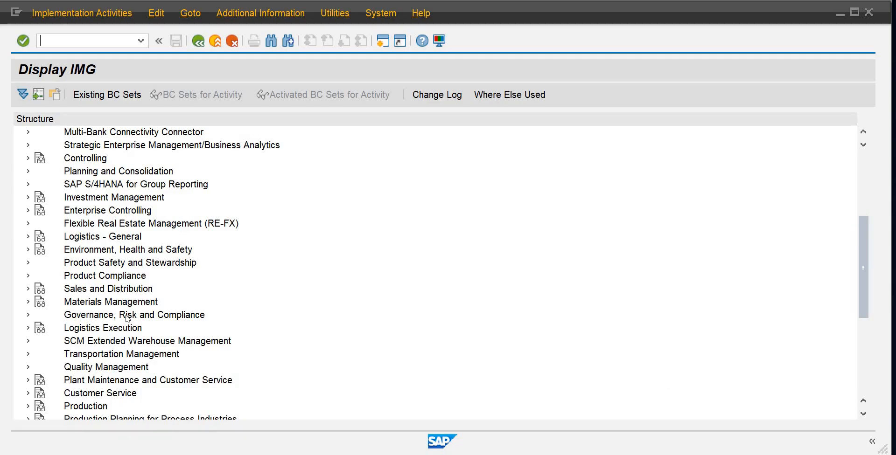
{"action": "left_click", "coordinate": [28, 303]}
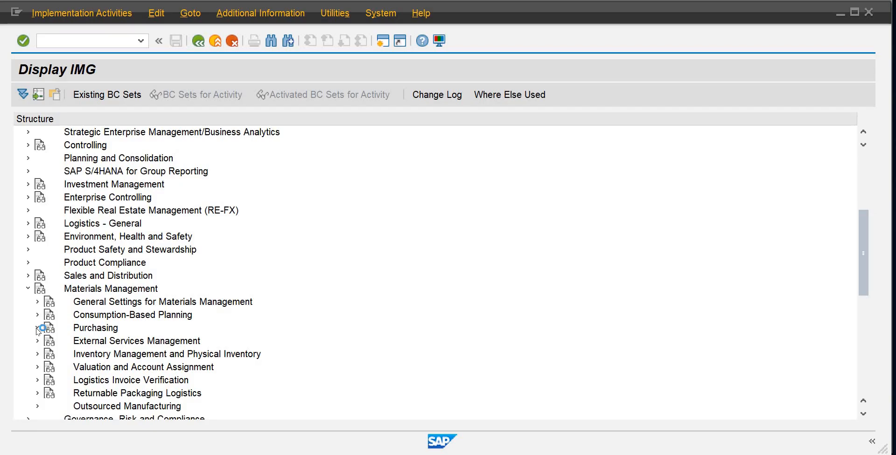
{"action": "left_click", "coordinate": [38, 328]}
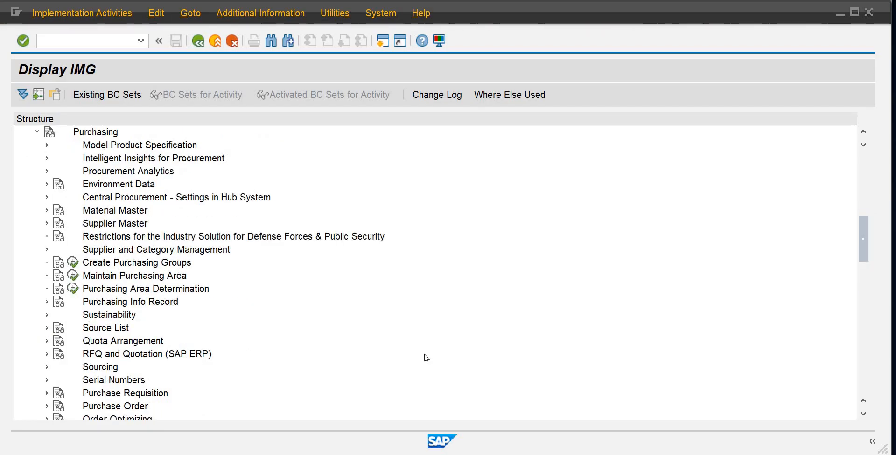
Under Purchasing, expand Conditions and its Define Price Determination Process node.
{"action": "left_click", "coordinate": [864, 413]}
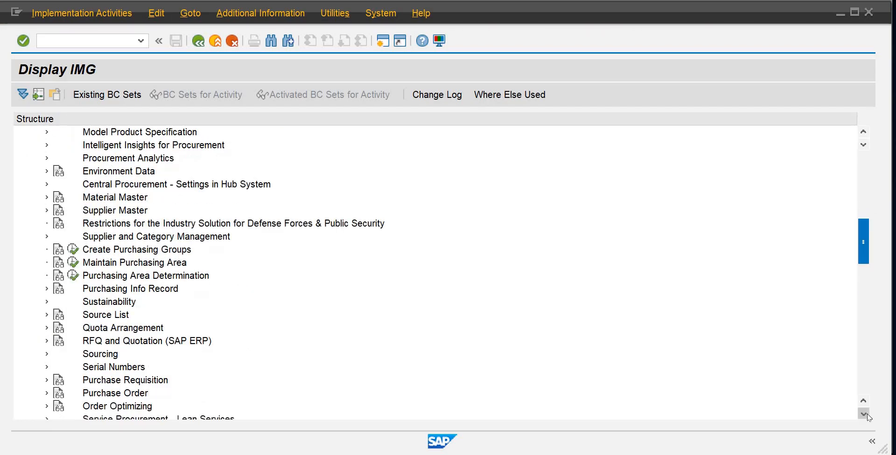
{"action": "left_click", "coordinate": [867, 414]}
{"action": "left_click", "coordinate": [866, 414]}
{"action": "left_click", "coordinate": [866, 414]}
{"action": "left_click", "coordinate": [867, 414]}
{"action": "left_click", "coordinate": [867, 414]}
{"action": "left_click", "coordinate": [867, 414]}
{"action": "left_click", "coordinate": [867, 414]}
{"action": "left_click", "coordinate": [867, 414]}
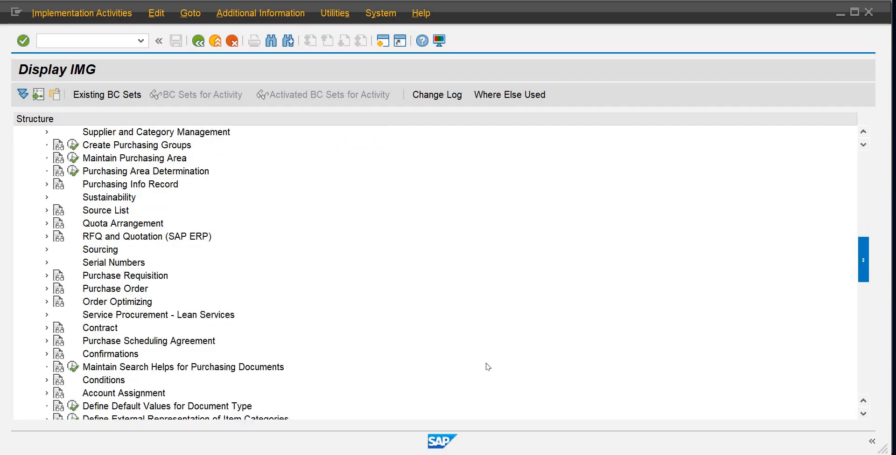
{"action": "left_click", "coordinate": [46, 381]}
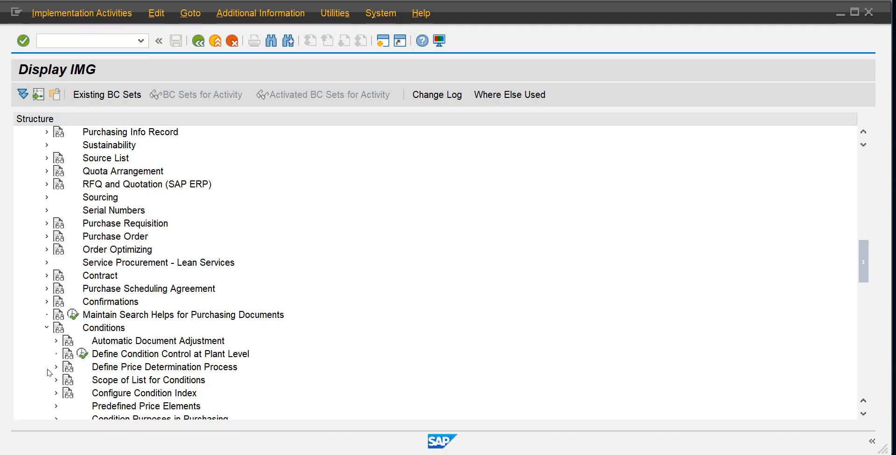
{"action": "left_click", "coordinate": [56, 368]}
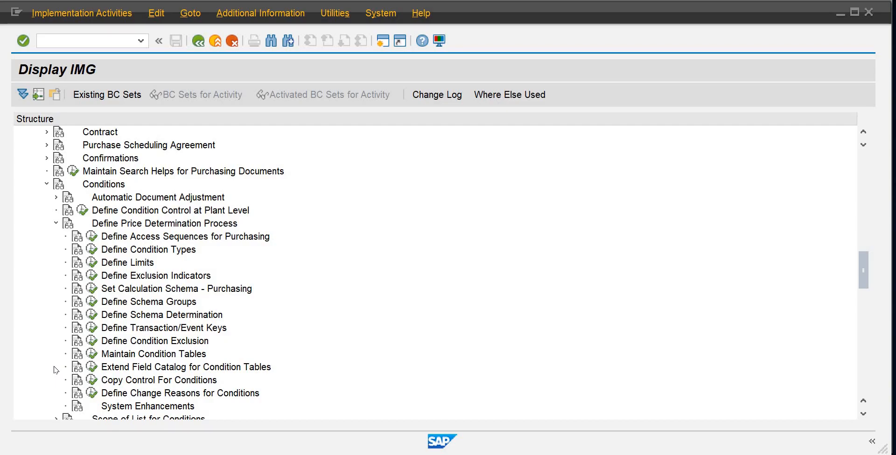
Open the Define Schema Groups activities, view the schema groups for suppliers and return to the activity list.
{"action": "left_click", "coordinate": [93, 302]}
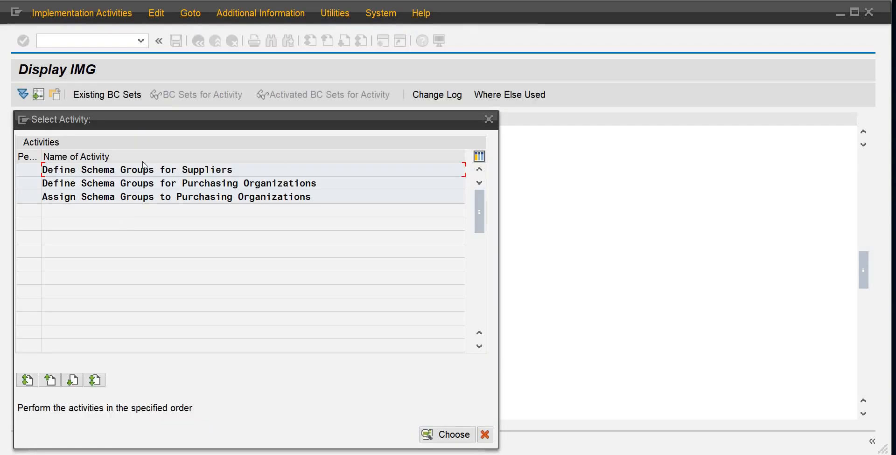
{"action": "double_click", "coordinate": [143, 169]}
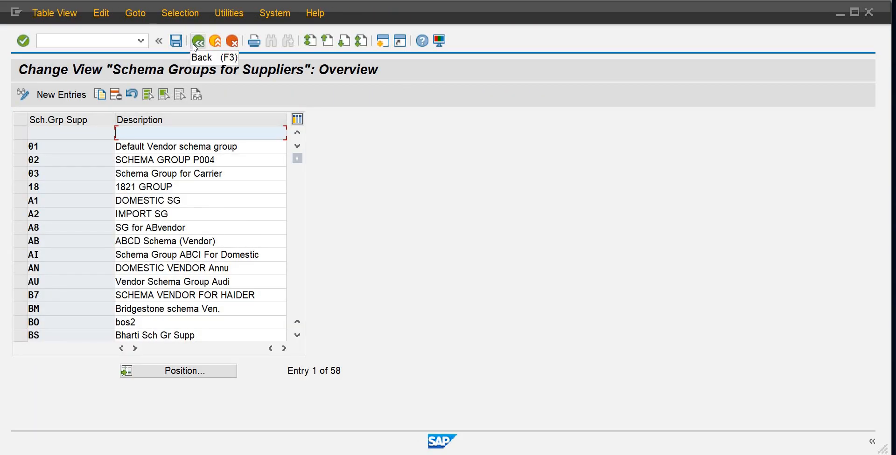
{"action": "left_click", "coordinate": [194, 45]}
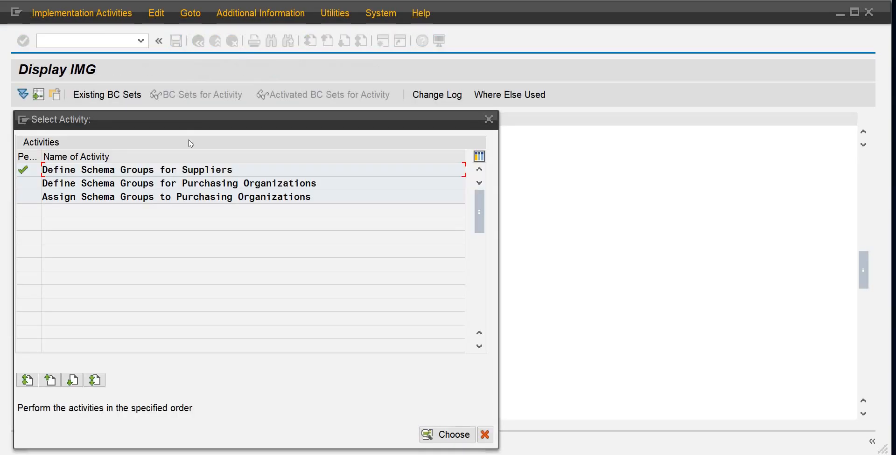
View the schema groups for purchasing organizations starting at entry SGD1, and return to the activity list.
{"action": "double_click", "coordinate": [172, 184]}
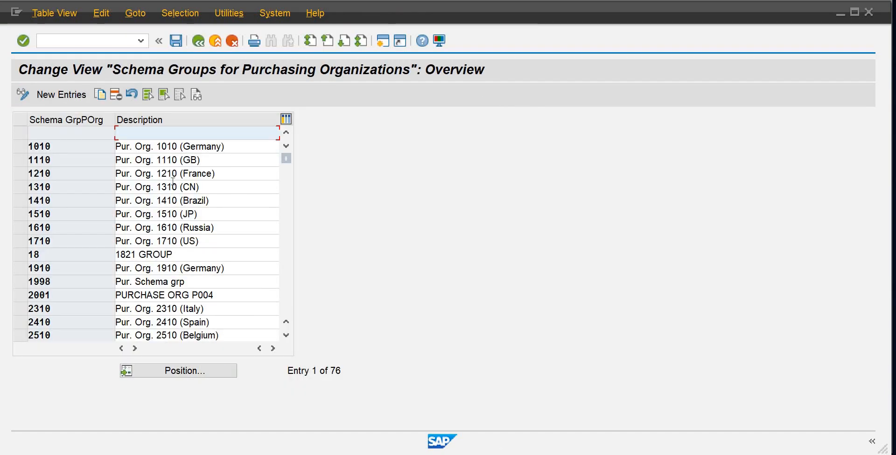
{"action": "left_click", "coordinate": [178, 370]}
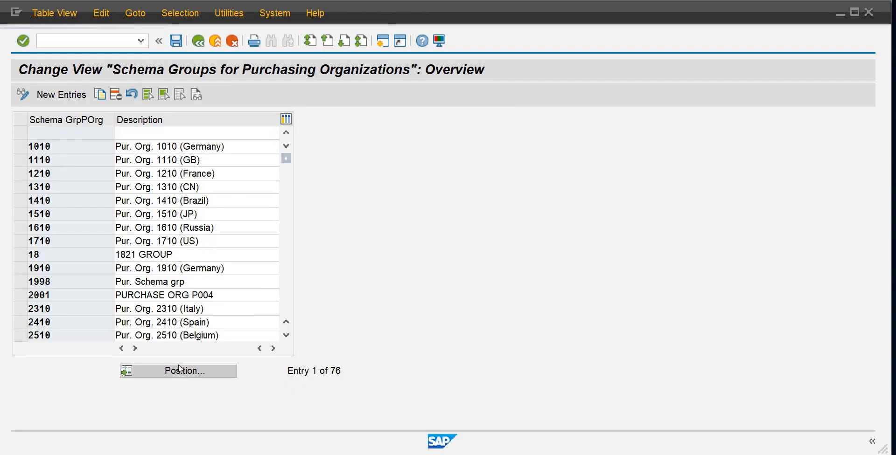
{"action": "type", "text": "sgd1"}
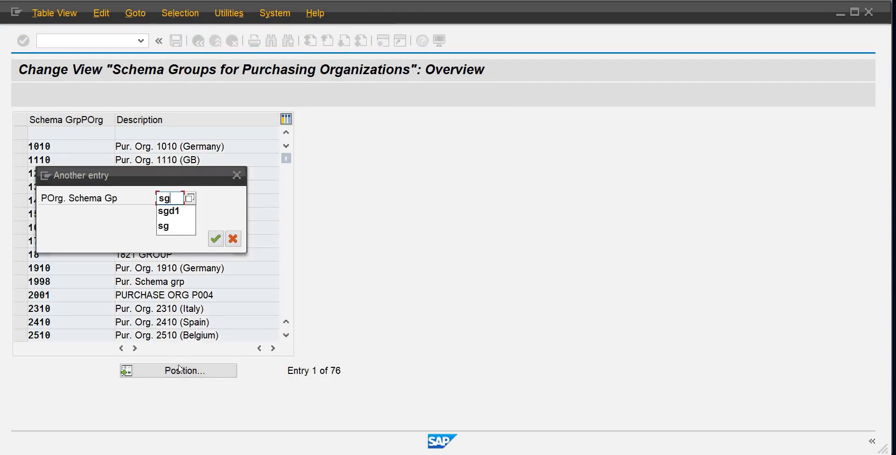
{"action": "key", "text": "Return"}
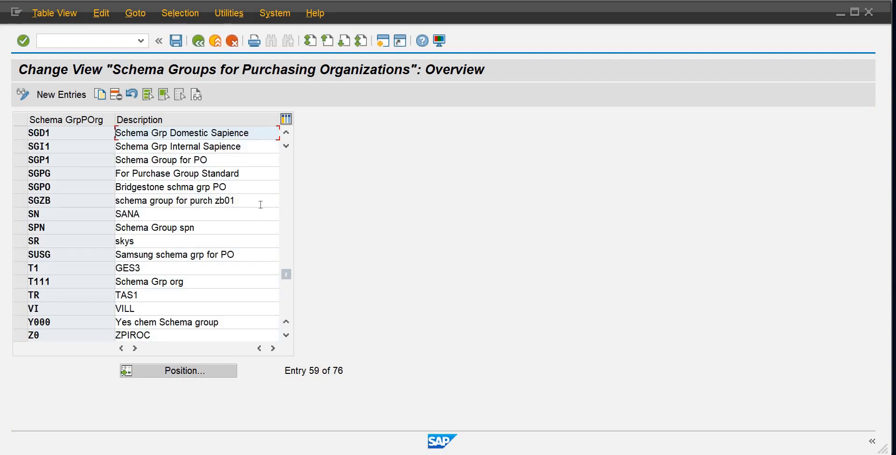
{"action": "left_click", "coordinate": [249, 145]}
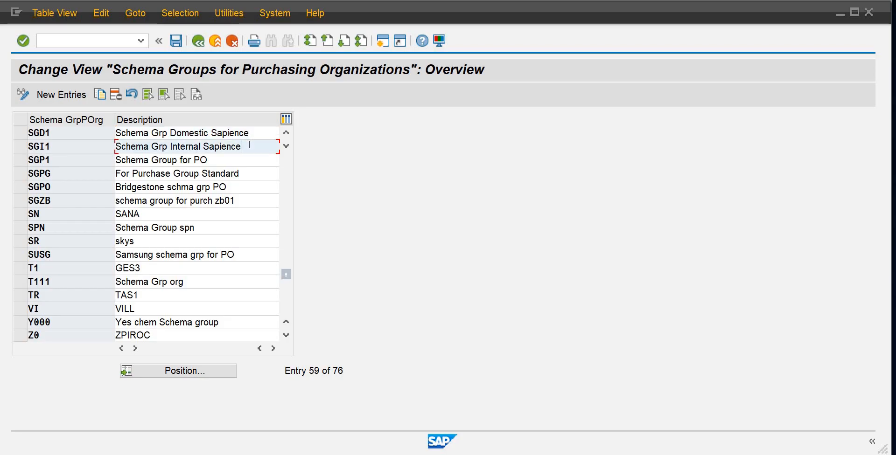
{"action": "left_click", "coordinate": [198, 42]}
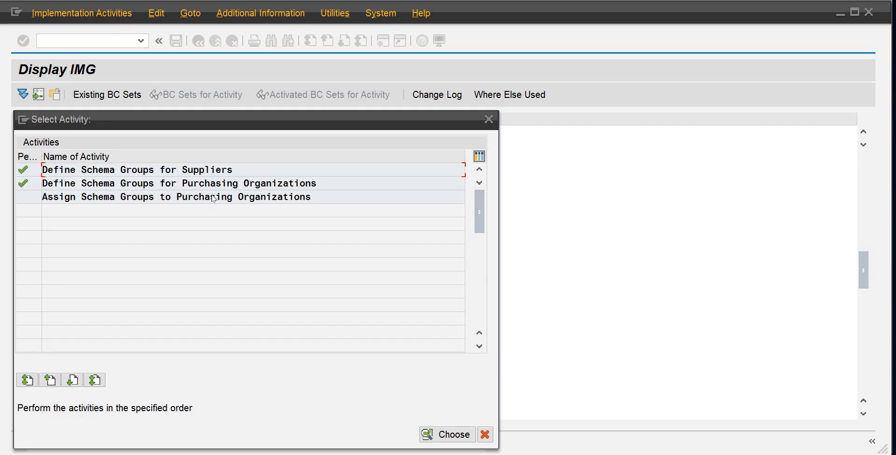
Open the assignment of schema groups to purchasing organizations and position the list at purchasing organization POCB.
{"action": "double_click", "coordinate": [212, 198]}
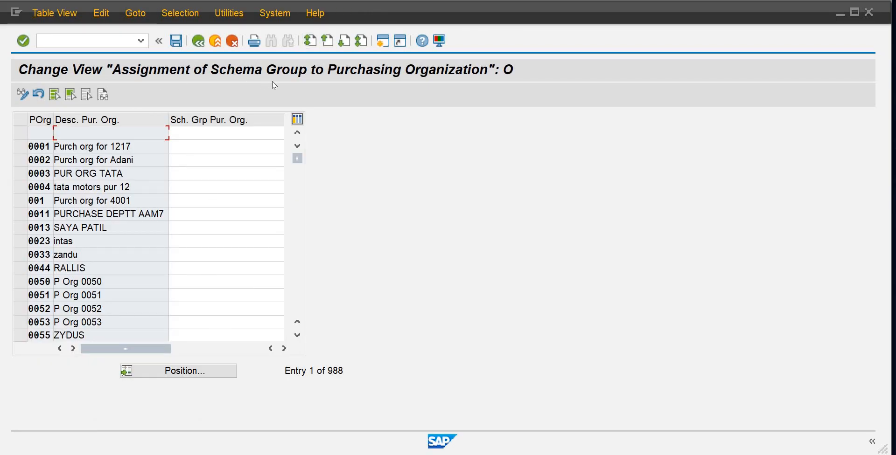
{"action": "left_click", "coordinate": [173, 371]}
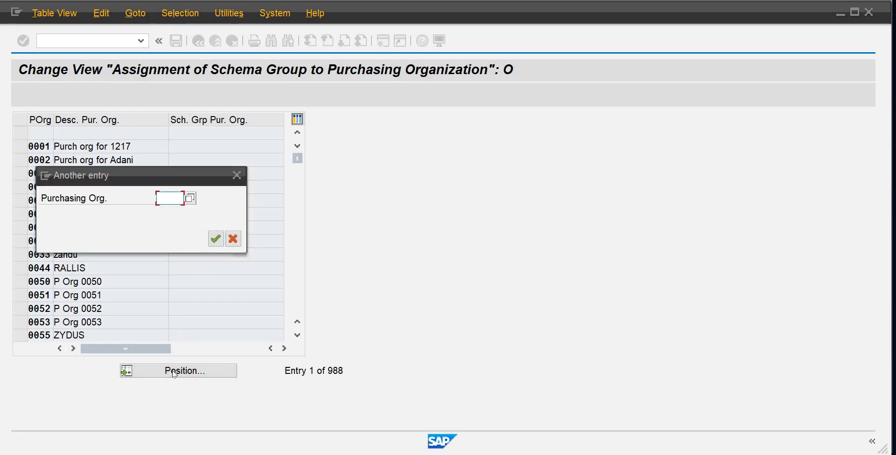
{"action": "type", "text": "pocb"}
{"action": "key", "text": "BackSpace"}
{"action": "key", "text": "BackSpace"}
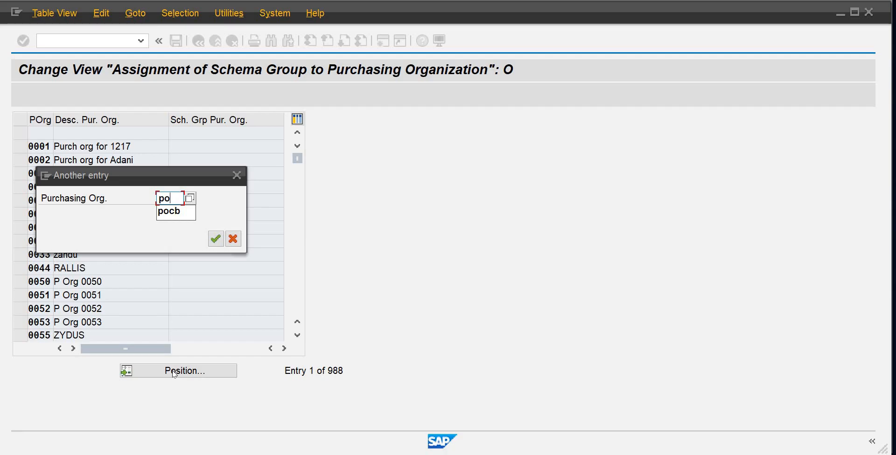
{"action": "type", "text": "cb"}
{"action": "key", "text": "Return"}
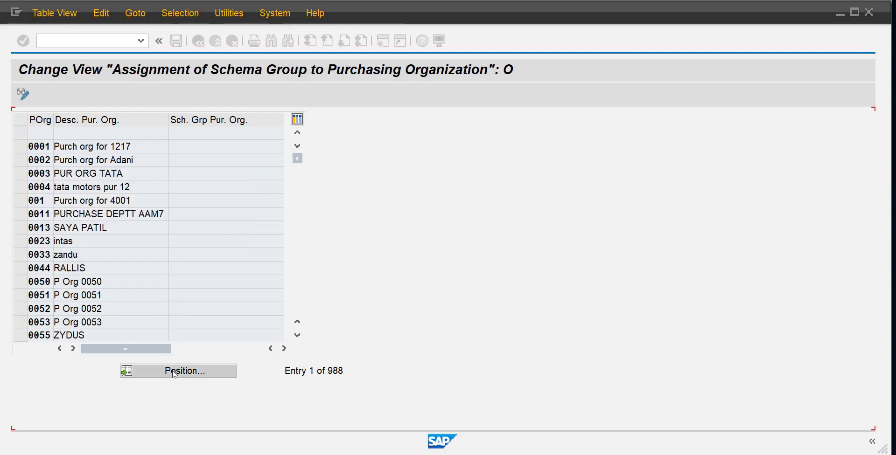
Assign schema group SGD1 to purchasing organization POCB, save the assignment and close the schema group activities.
{"action": "left_click", "coordinate": [200, 139]}
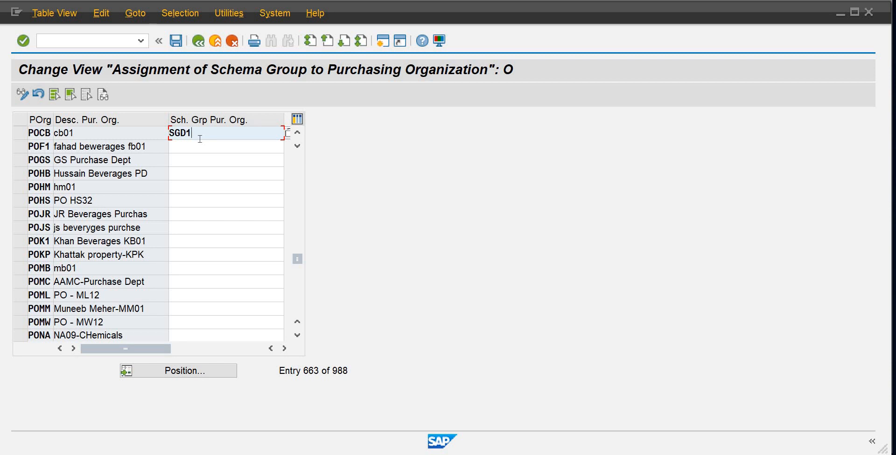
{"action": "key", "text": "BackSpace"}
{"action": "key", "text": "BackSpace"}
{"action": "key", "text": "BackSpace"}
{"action": "key", "text": "BackSpace"}
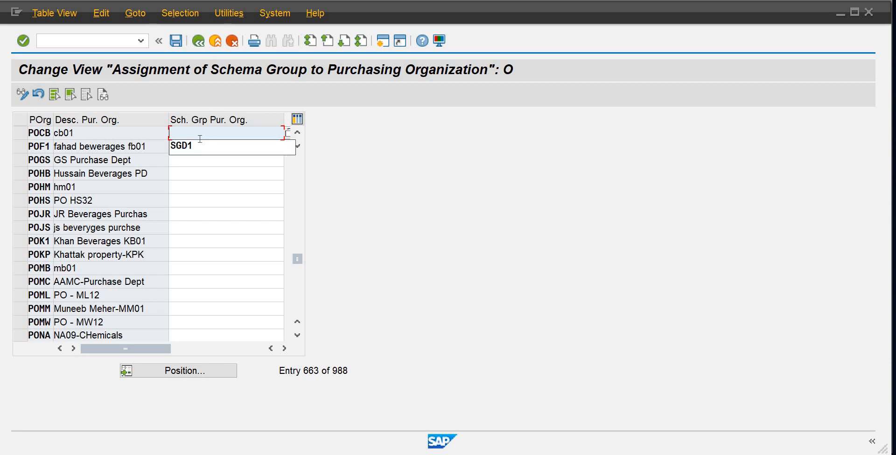
{"action": "type", "text": "sgd1"}
{"action": "left_click", "coordinate": [198, 147]}
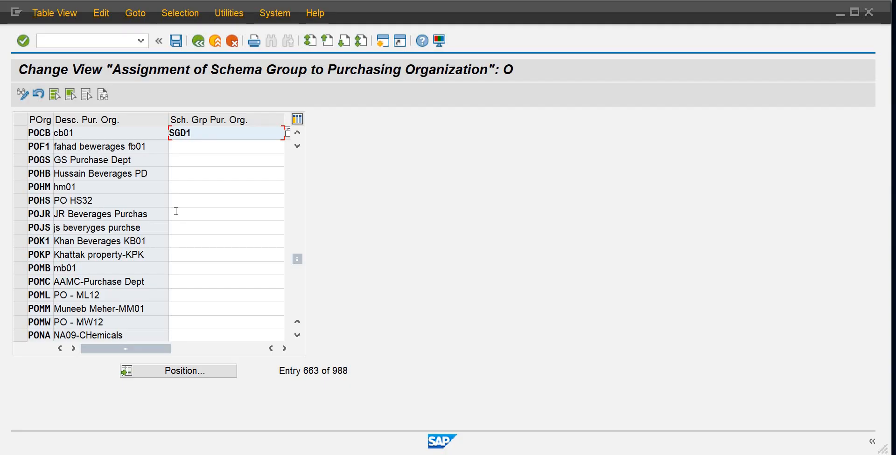
{"action": "left_click", "coordinate": [191, 228]}
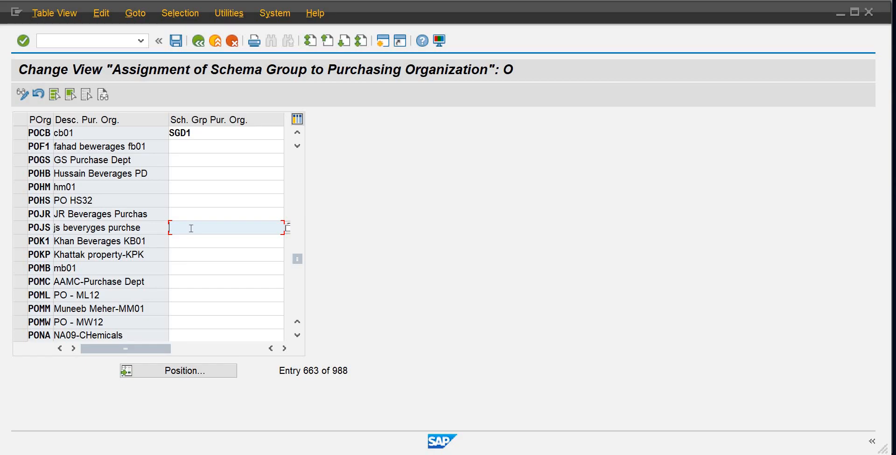
{"action": "left_click", "coordinate": [175, 42]}
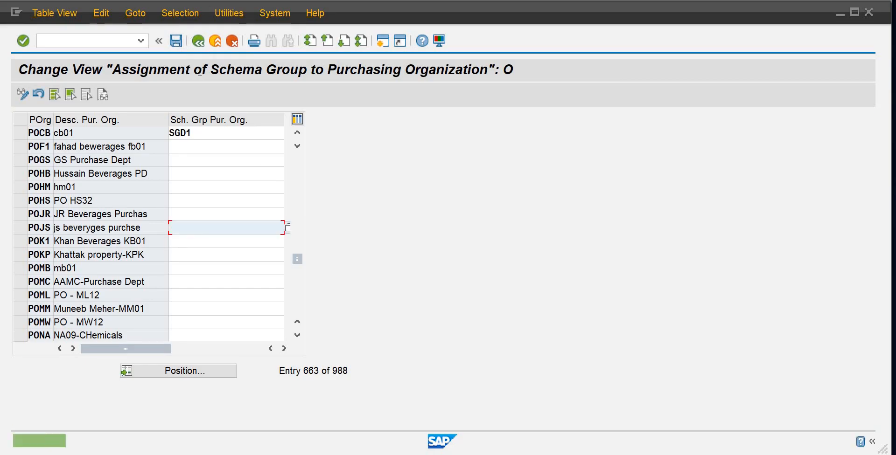
{"action": "left_click", "coordinate": [198, 42]}
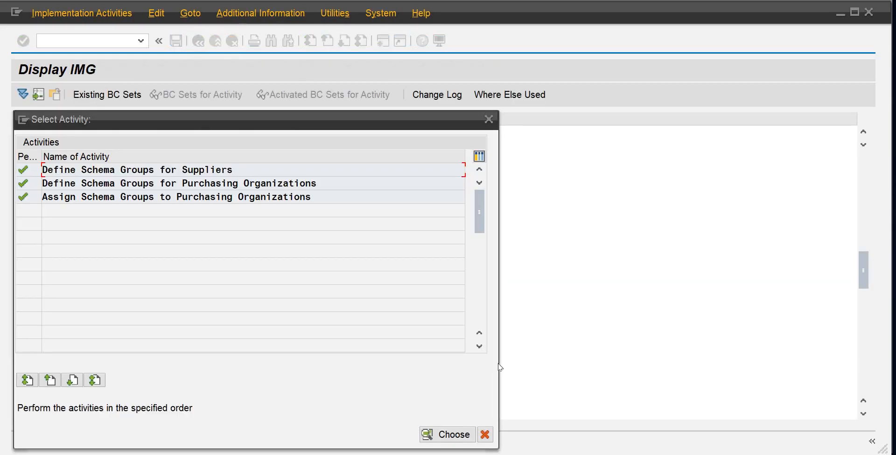
{"action": "left_click", "coordinate": [491, 435]}
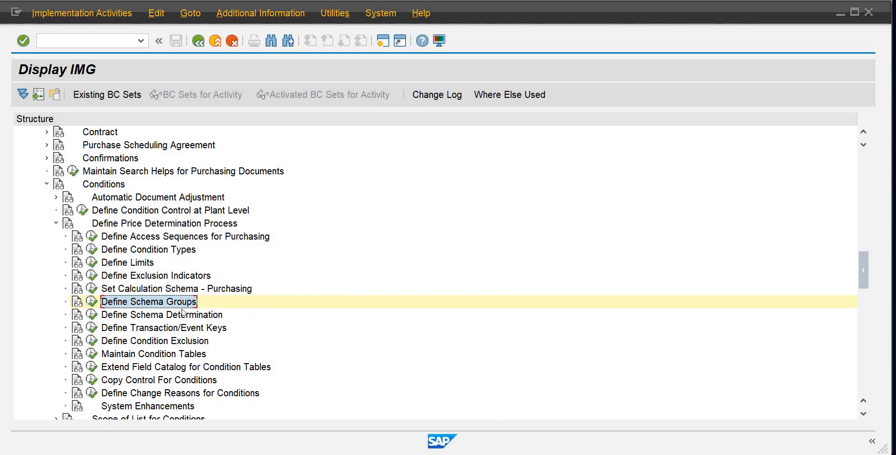
Open the Define Schema Determination activities and enter the determination of the calculation schema for standard purchase orders.
{"action": "left_click", "coordinate": [91, 317]}
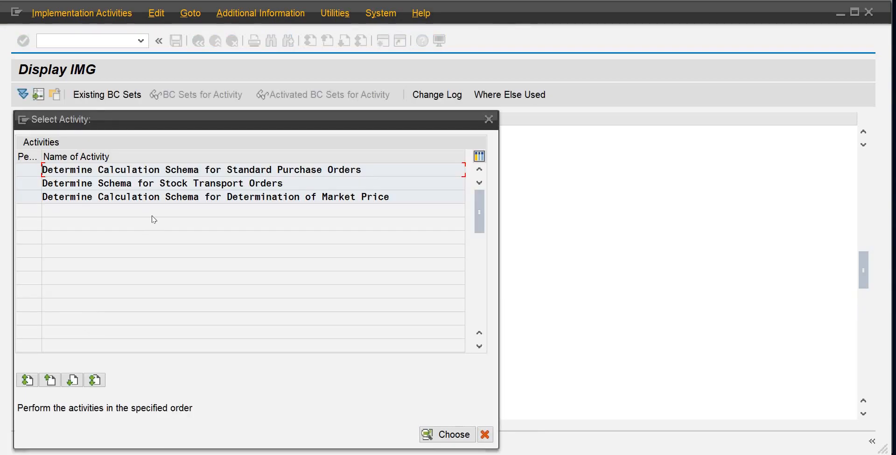
{"action": "left_click", "coordinate": [184, 195]}
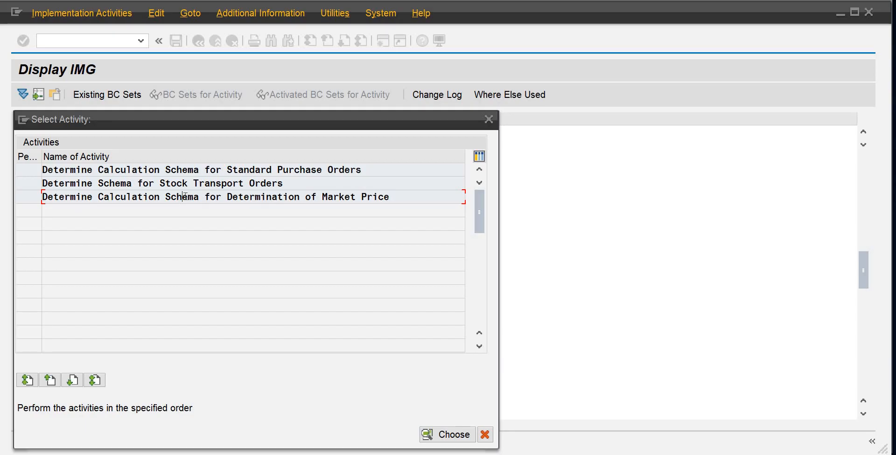
{"action": "double_click", "coordinate": [316, 170]}
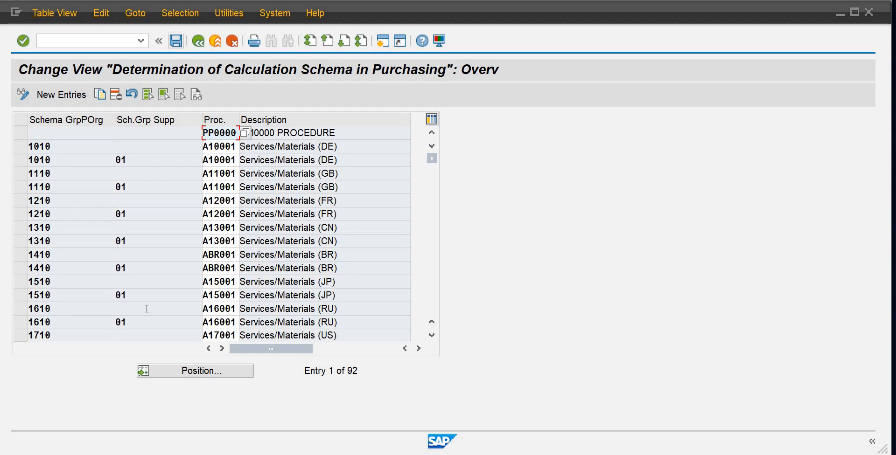
{"action": "left_click", "coordinate": [177, 371]}
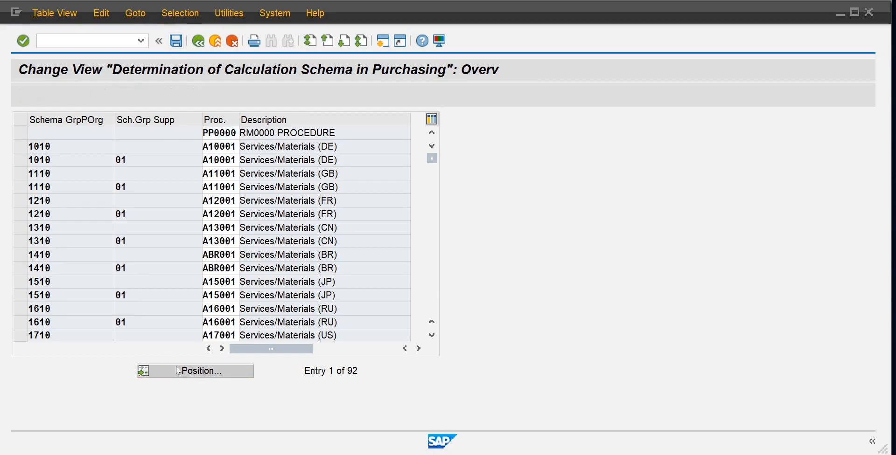
{"action": "left_click", "coordinate": [239, 175]}
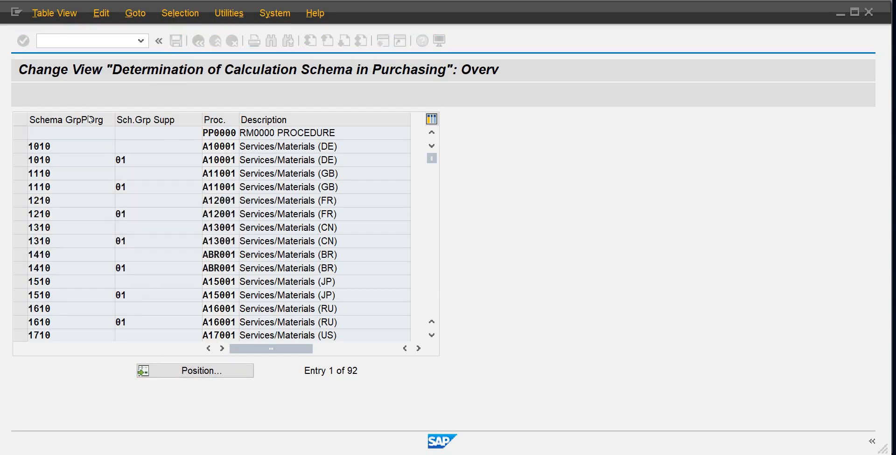
Create a new determination entry with purchasing organization schema group SGD1, supplier schema group SG and procedure A10001.
{"action": "left_click", "coordinate": [60, 95]}
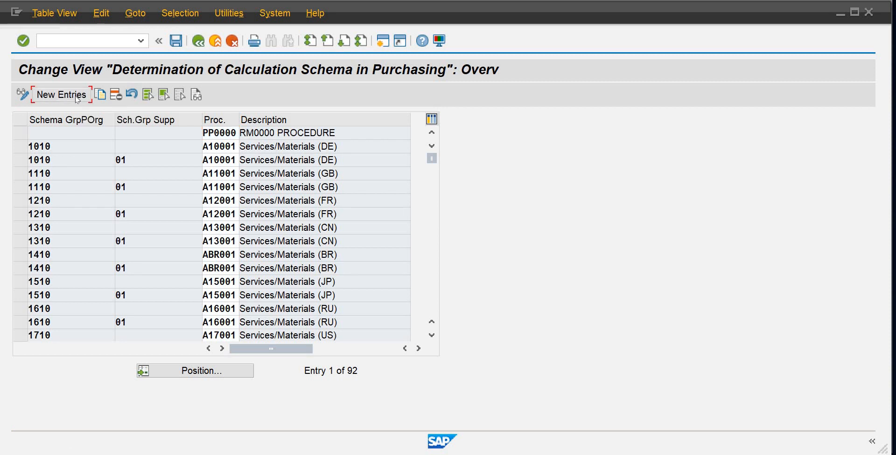
{"action": "type", "text": "sgd1"}
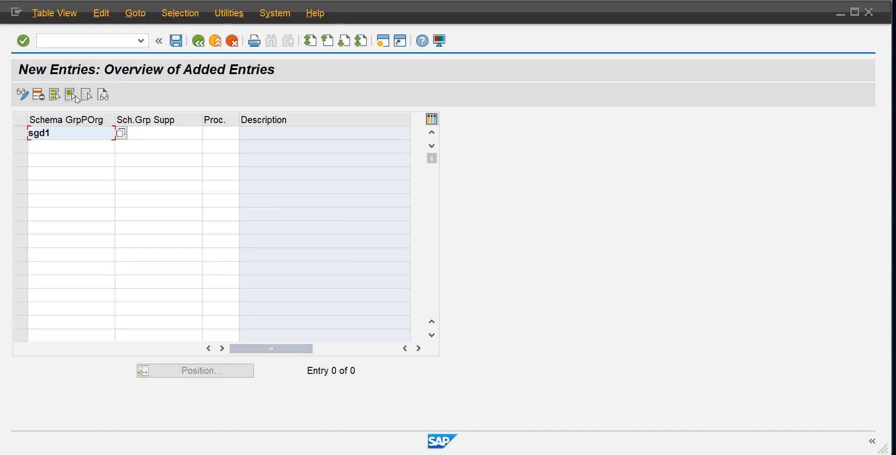
{"action": "key", "text": "Tab"}
{"action": "type", "text": "sg"}
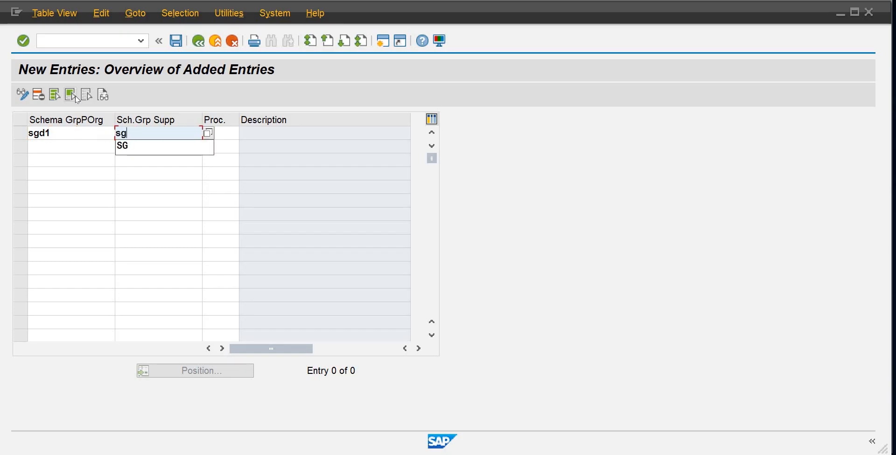
{"action": "key", "text": "Tab"}
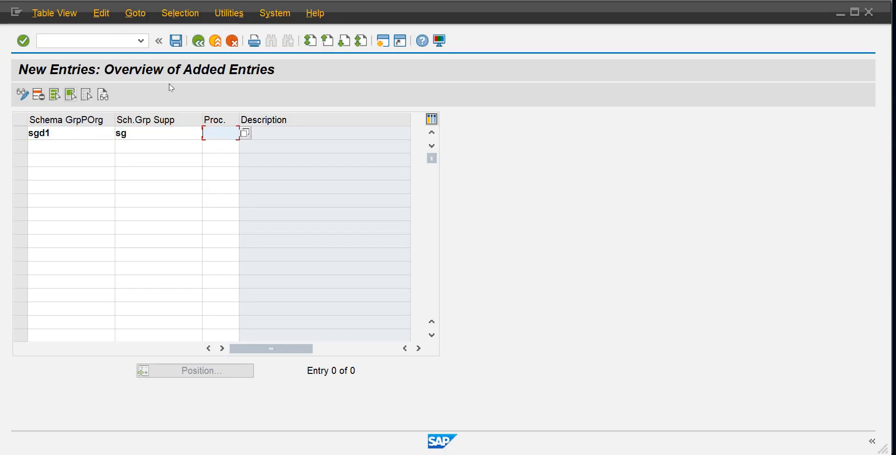
{"action": "left_click", "coordinate": [245, 134]}
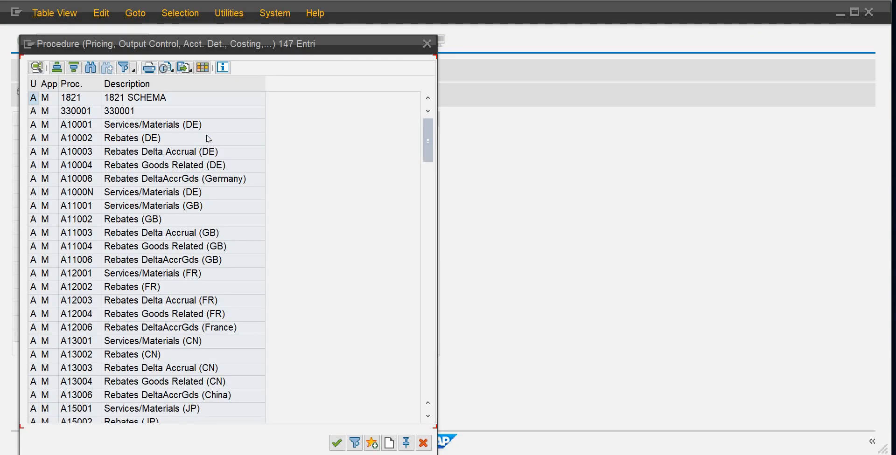
{"action": "left_click", "coordinate": [90, 129]}
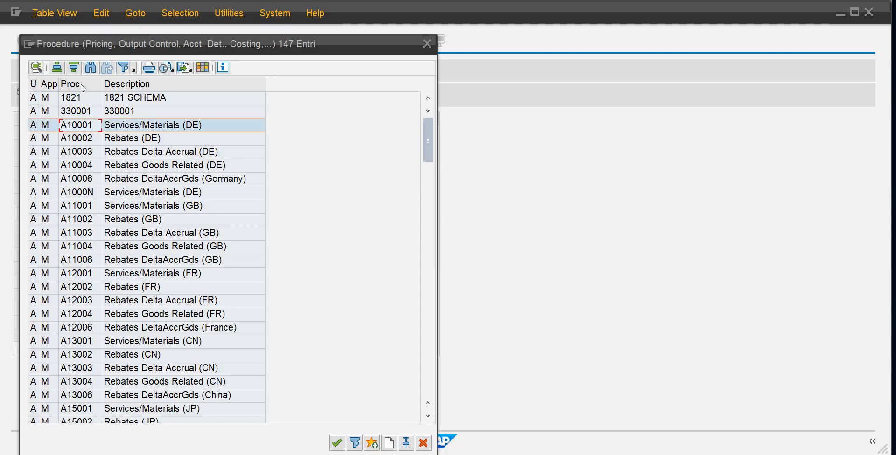
{"action": "double_click", "coordinate": [85, 127]}
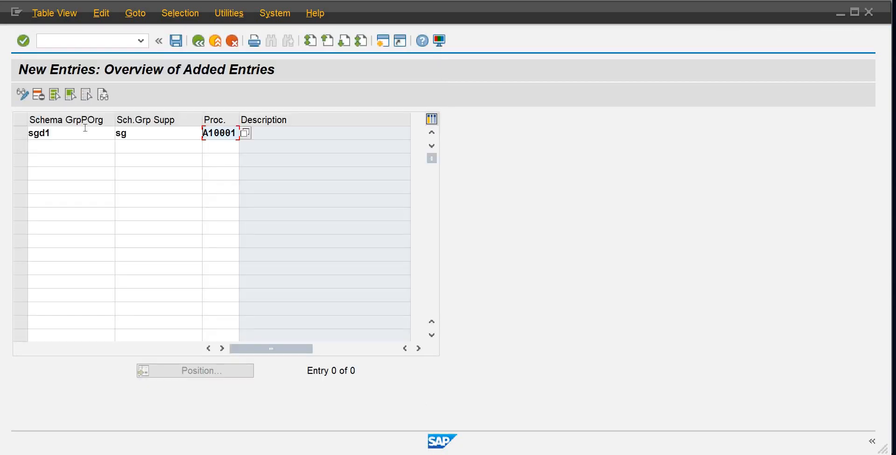
Try to save the standard purchase order entry, and discard it to return to the activity list.
{"action": "left_click", "coordinate": [176, 41]}
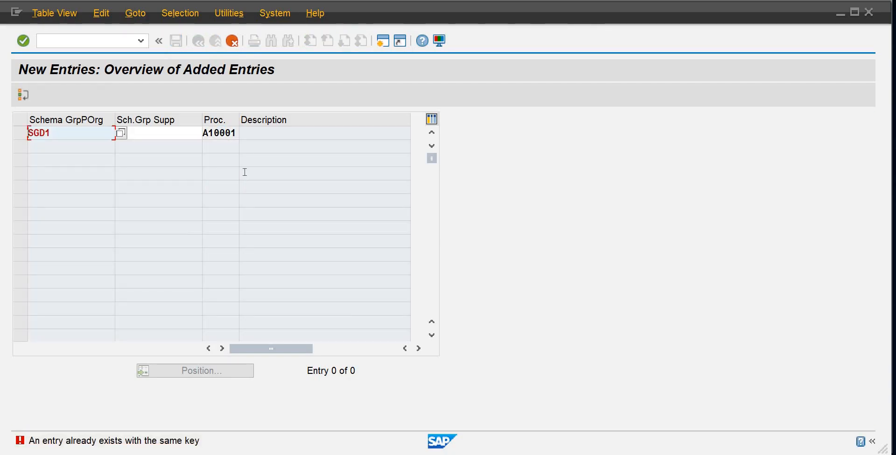
{"action": "left_click", "coordinate": [236, 40]}
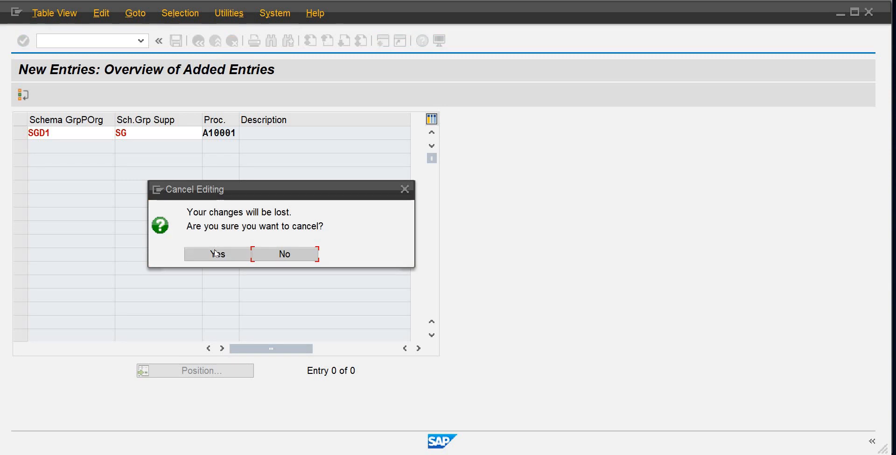
{"action": "left_click", "coordinate": [215, 251]}
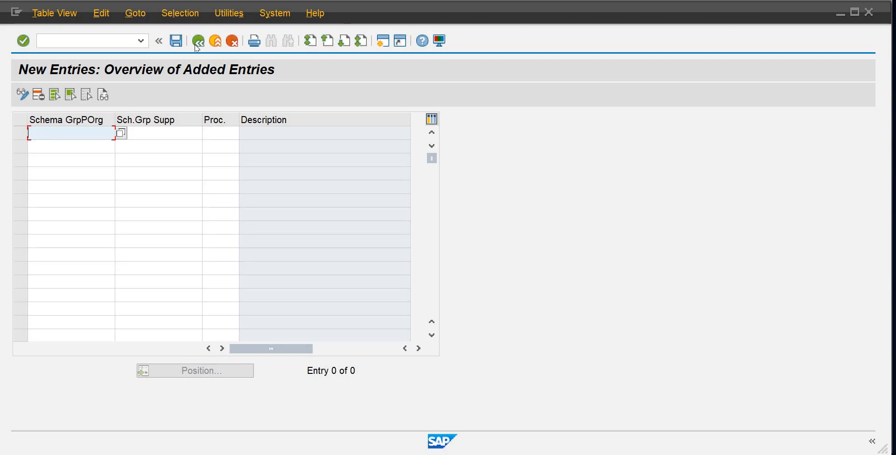
{"action": "left_click", "coordinate": [196, 47]}
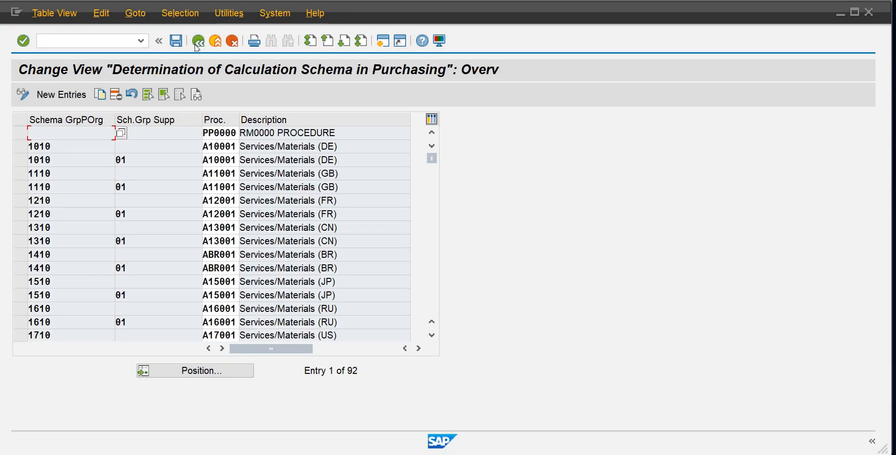
{"action": "left_click", "coordinate": [197, 47]}
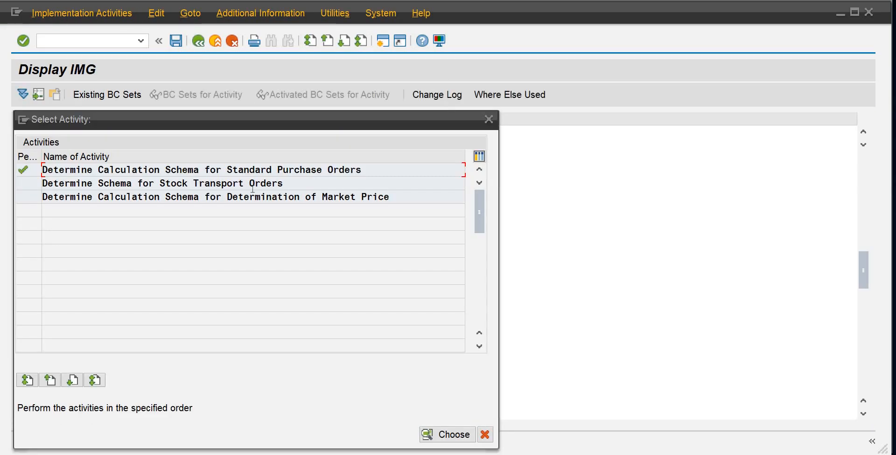
In the schema determination for stock transport orders, start a new entry with schema group SGD1 and document type UB.
{"action": "double_click", "coordinate": [212, 185]}
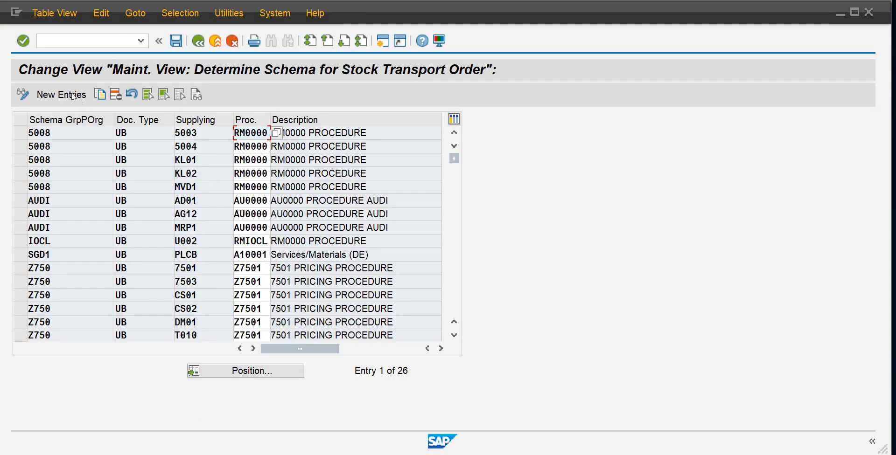
{"action": "left_click", "coordinate": [72, 95]}
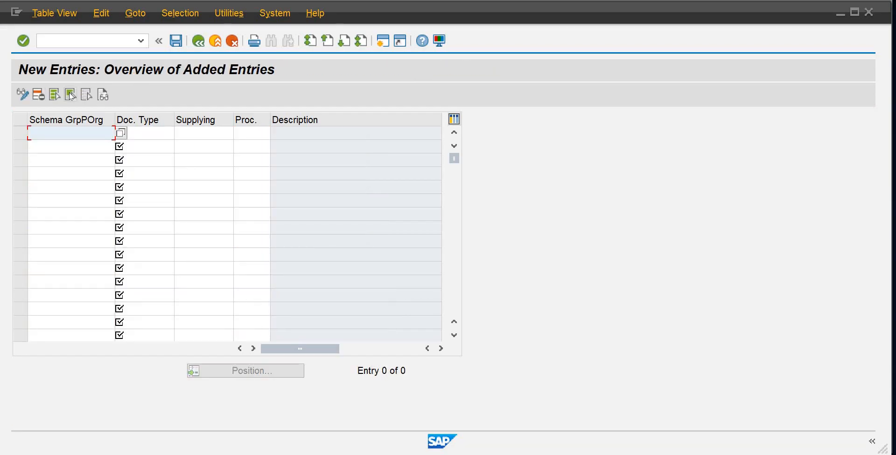
{"action": "type", "text": "sgd1"}
{"action": "key", "text": "Tab"}
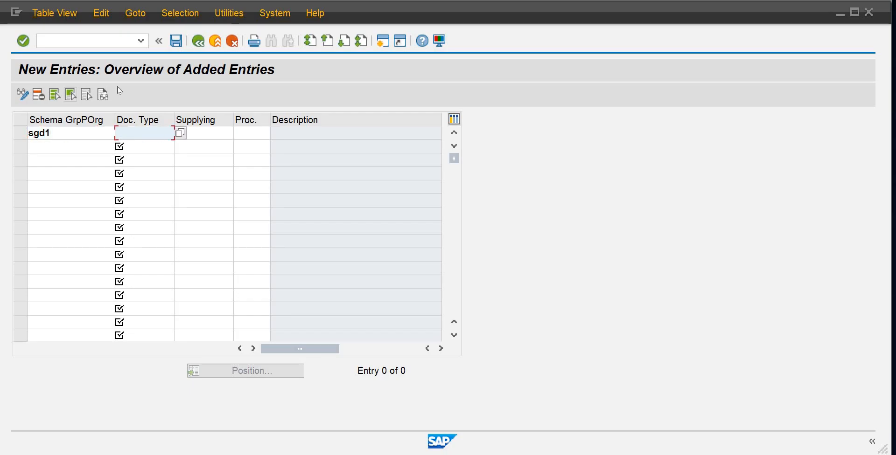
{"action": "left_click", "coordinate": [181, 134]}
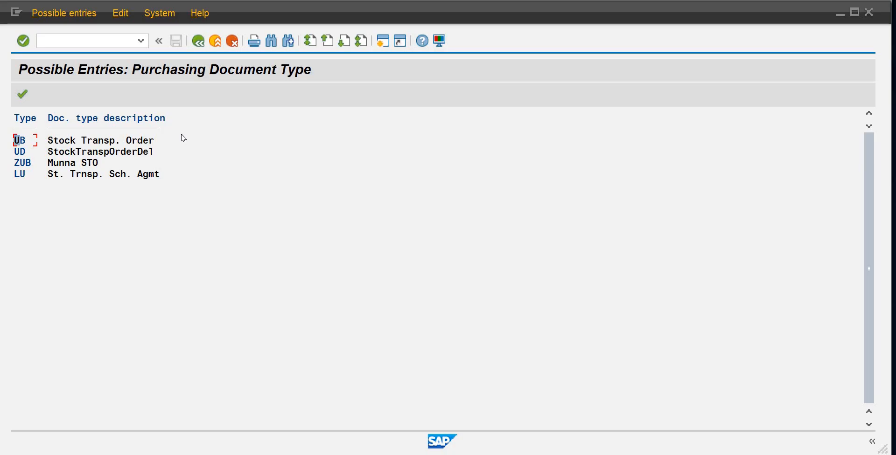
{"action": "double_click", "coordinate": [77, 144]}
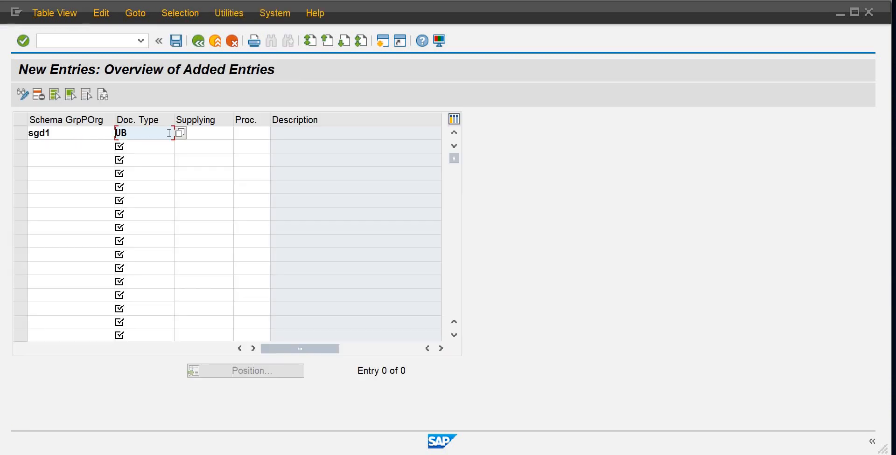
Complete the stock transport order entry with supplying plant PLCB and procedure A10001.
{"action": "left_click", "coordinate": [201, 134]}
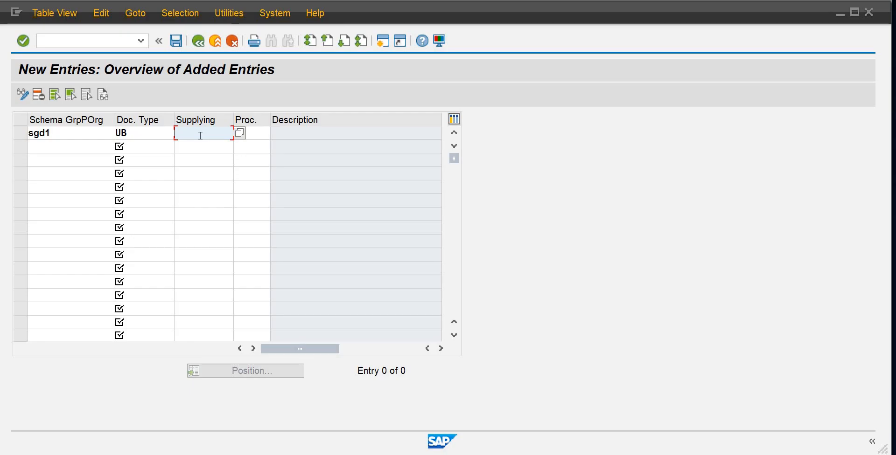
{"action": "type", "text": "p1cb"}
{"action": "key", "text": "Tab"}
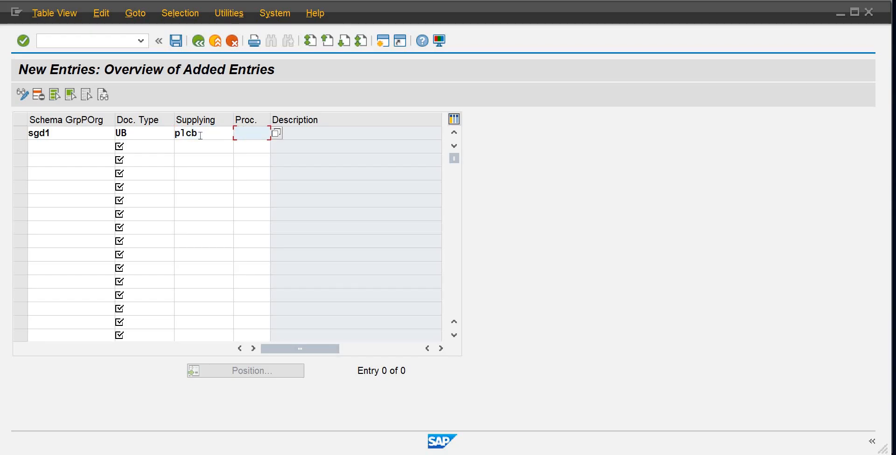
{"action": "type", "text": "a"}
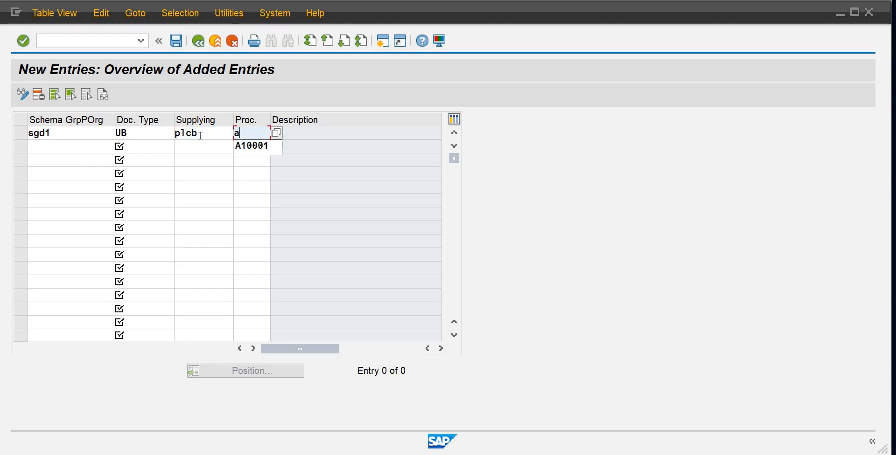
{"action": "key", "text": "Down"}
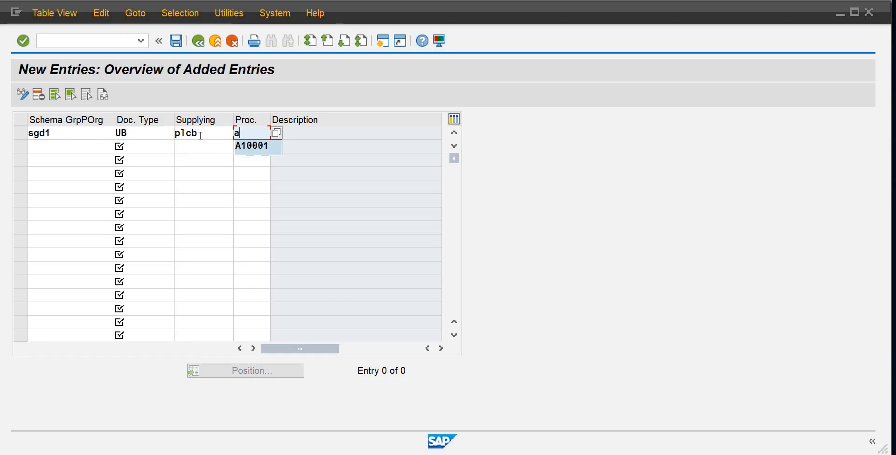
{"action": "key", "text": "Return"}
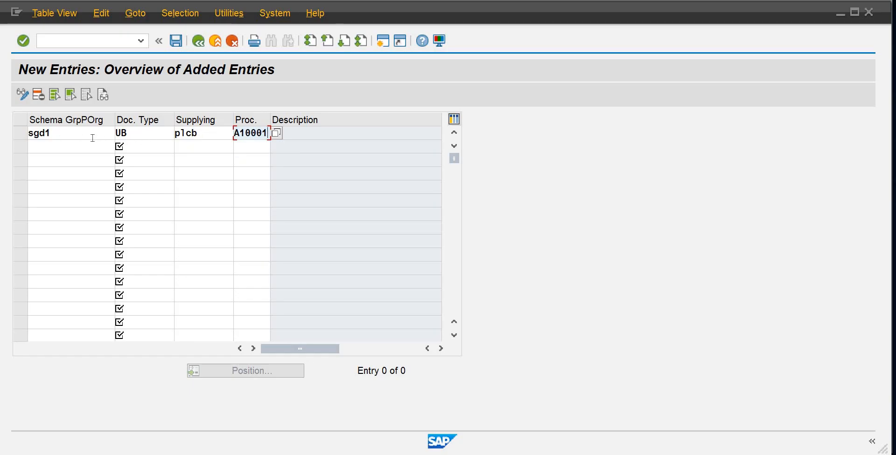
{"action": "left_click", "coordinate": [125, 133]}
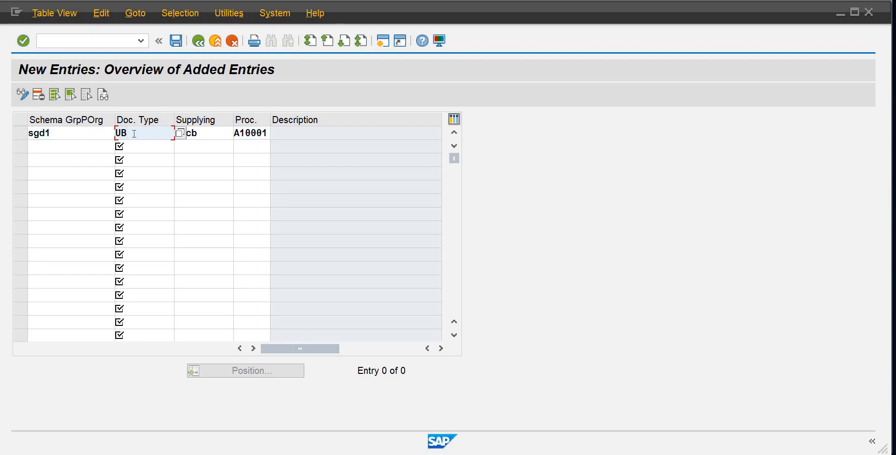
{"action": "left_click", "coordinate": [255, 134]}
{"action": "left_click", "coordinate": [226, 134]}
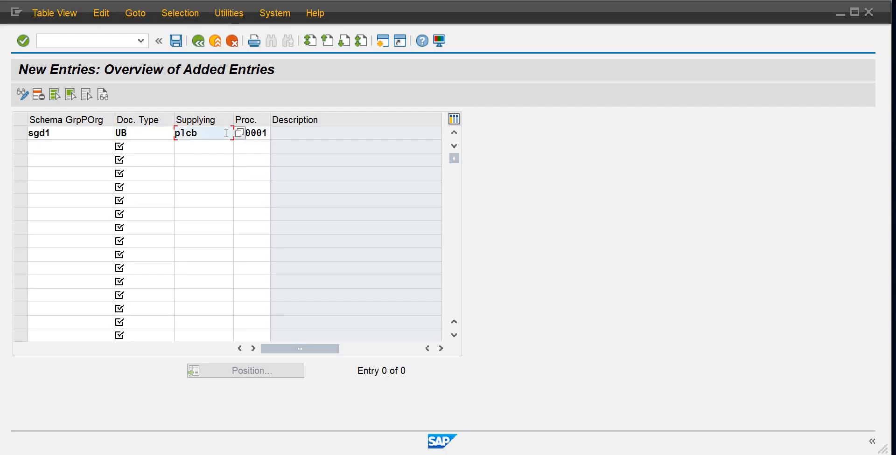
Try to save the stock transport order entry, and discard it to close the schema determination activities.
{"action": "left_click", "coordinate": [177, 40]}
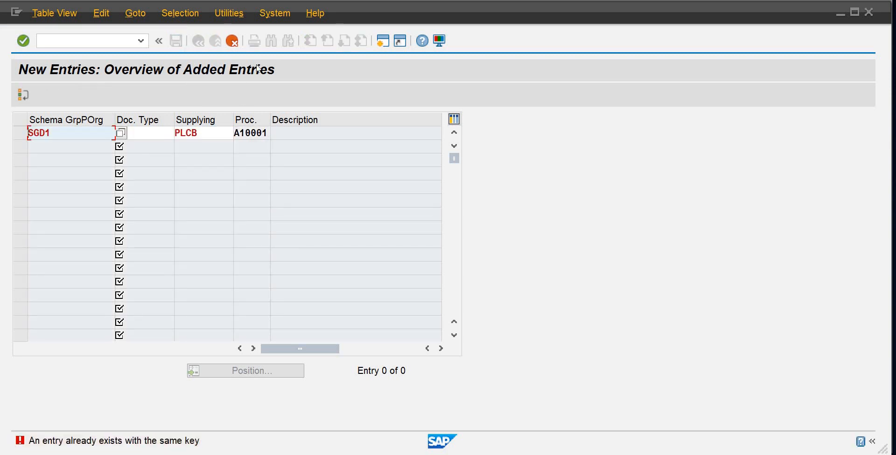
{"action": "left_click", "coordinate": [231, 42]}
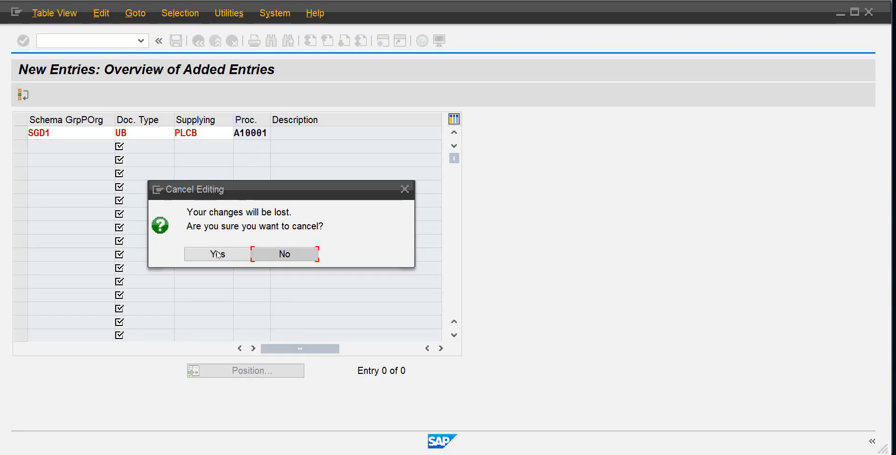
{"action": "left_click", "coordinate": [218, 255]}
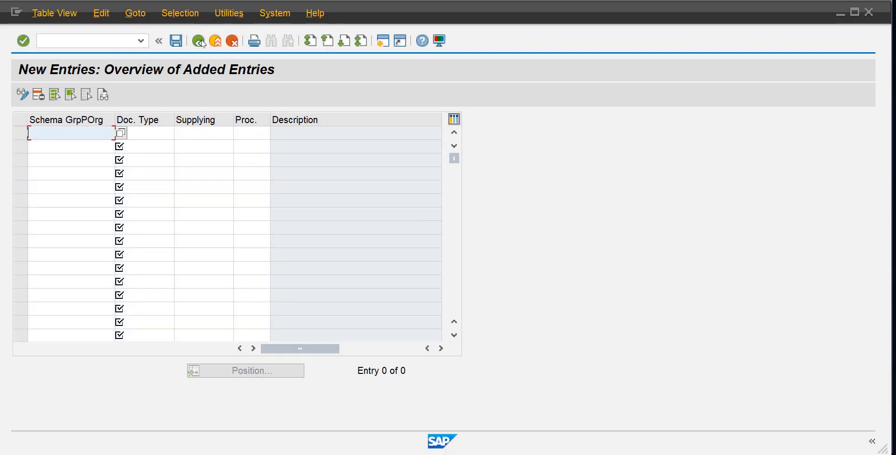
{"action": "left_click", "coordinate": [198, 41]}
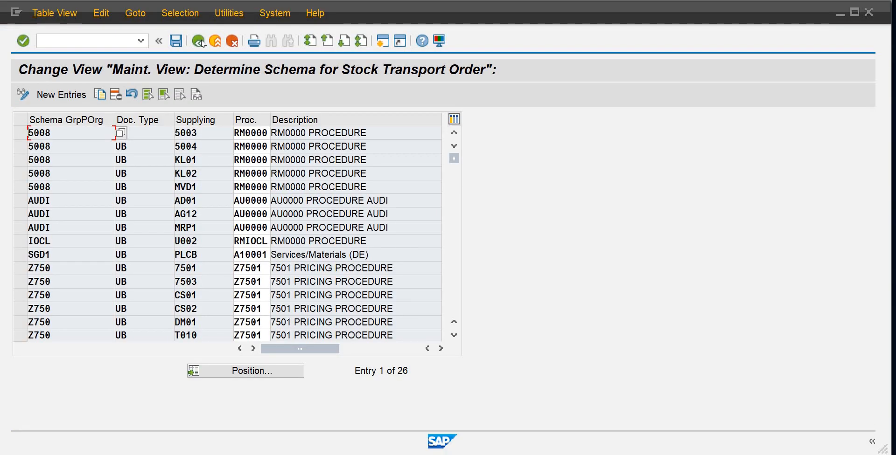
{"action": "left_click", "coordinate": [199, 42]}
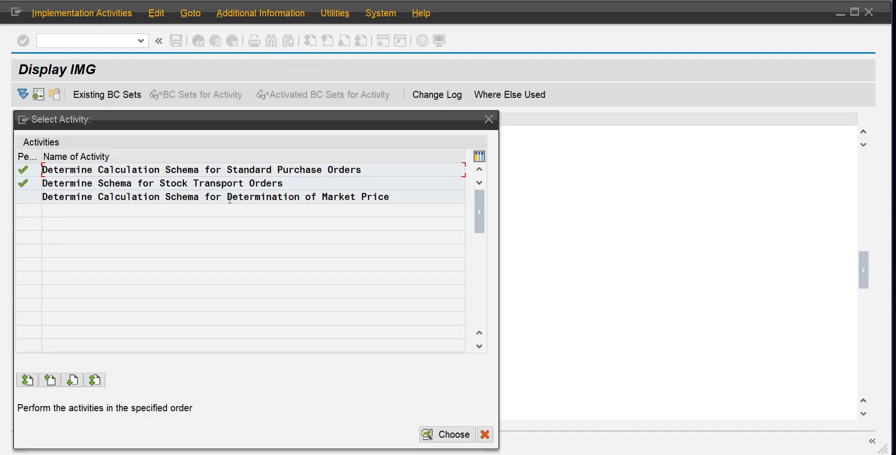
{"action": "left_click", "coordinate": [488, 438]}
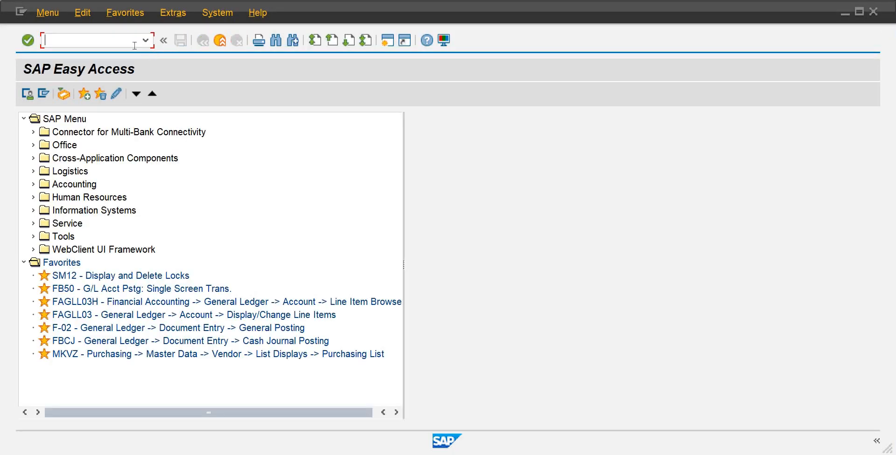
Start a new purchase order with transaction ME21N, enter supplier 160025, and expand the header data.
{"action": "type", "text": "me21n"}
{"action": "key", "text": "Return"}
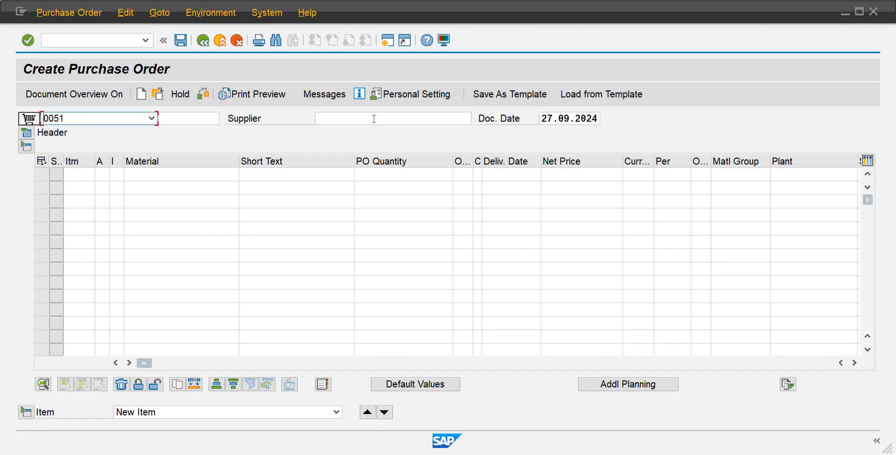
{"action": "left_click", "coordinate": [373, 118]}
{"action": "type", "text": "1"}
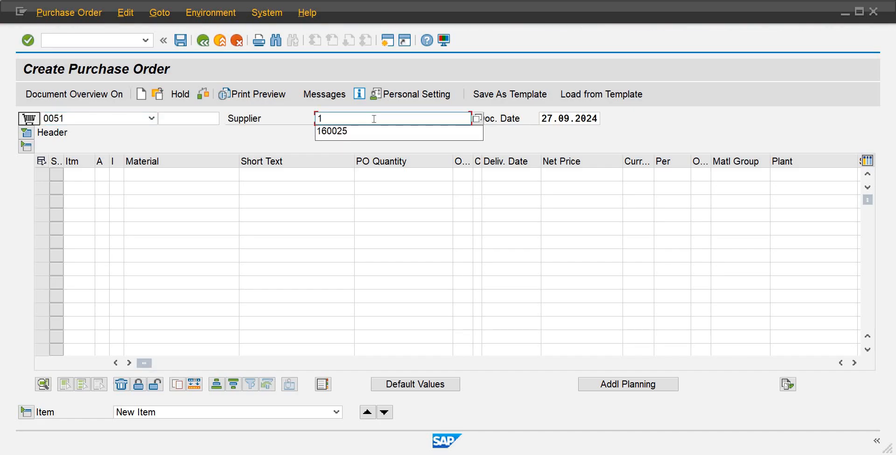
{"action": "type", "text": "60025"}
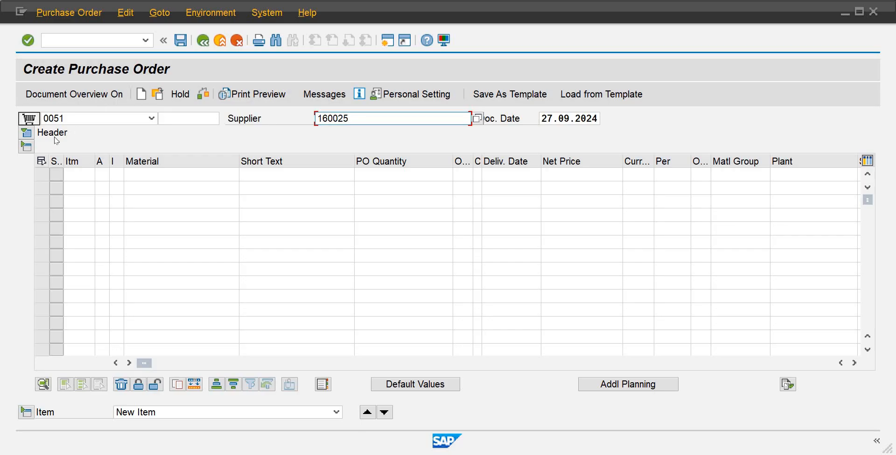
{"action": "left_click", "coordinate": [27, 133]}
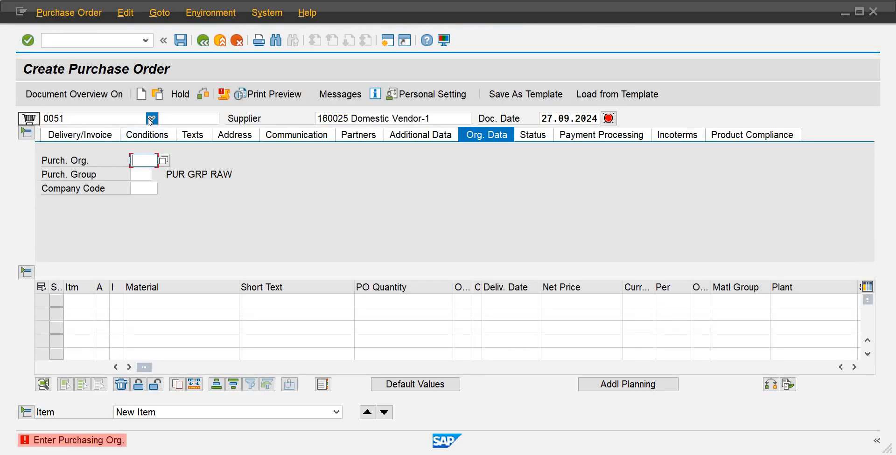
Set the purchase order's document type to the first Standard PO entry.
{"action": "left_click", "coordinate": [151, 119]}
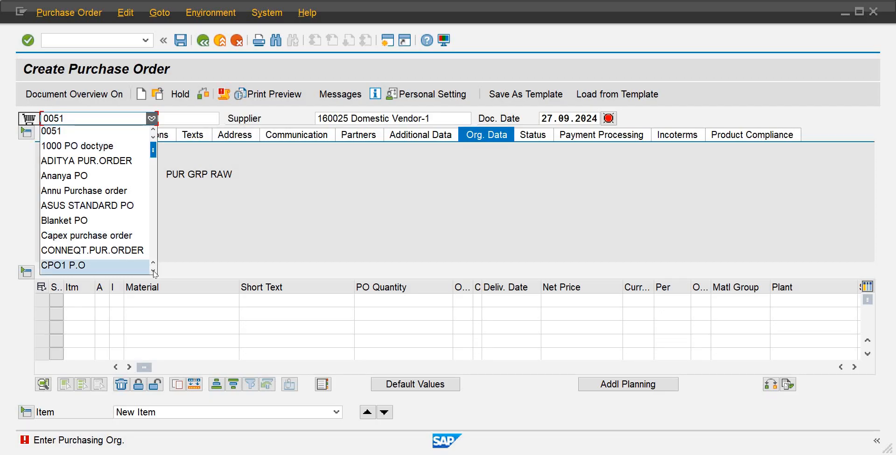
{"action": "scroll", "coordinate": [154, 273], "scroll_direction": "down", "scroll_amount": 5}
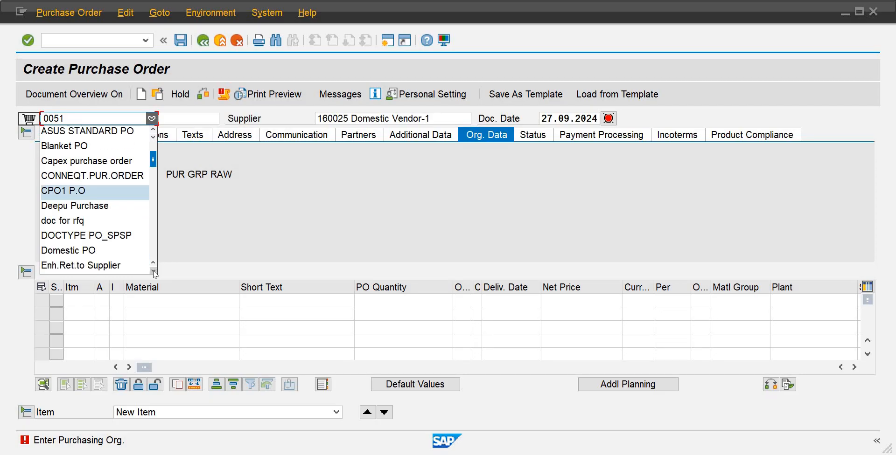
{"action": "scroll", "coordinate": [153, 273], "scroll_direction": "down", "scroll_amount": 9}
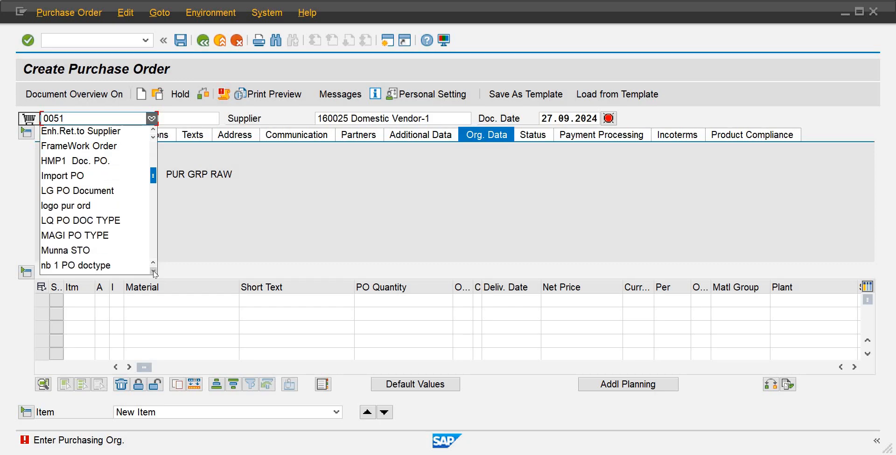
{"action": "scroll", "coordinate": [154, 274], "scroll_direction": "down", "scroll_amount": 3}
{"action": "scroll", "coordinate": [154, 273], "scroll_direction": "down", "scroll_amount": 7}
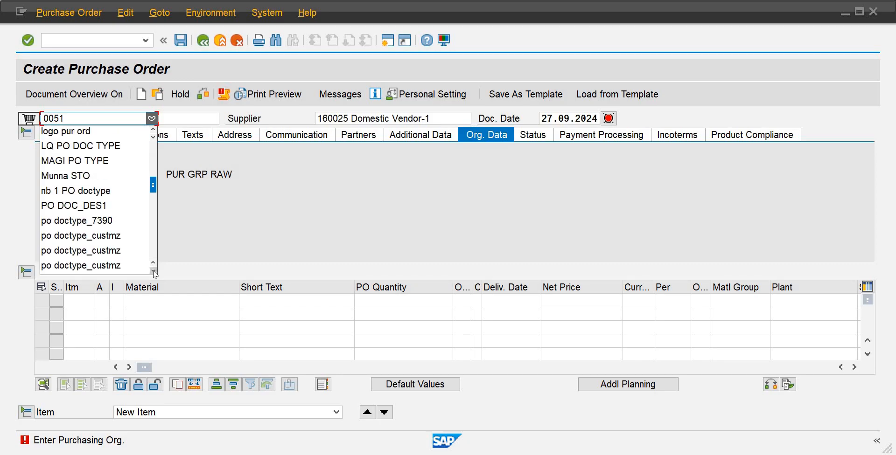
{"action": "left_click", "coordinate": [153, 272]}
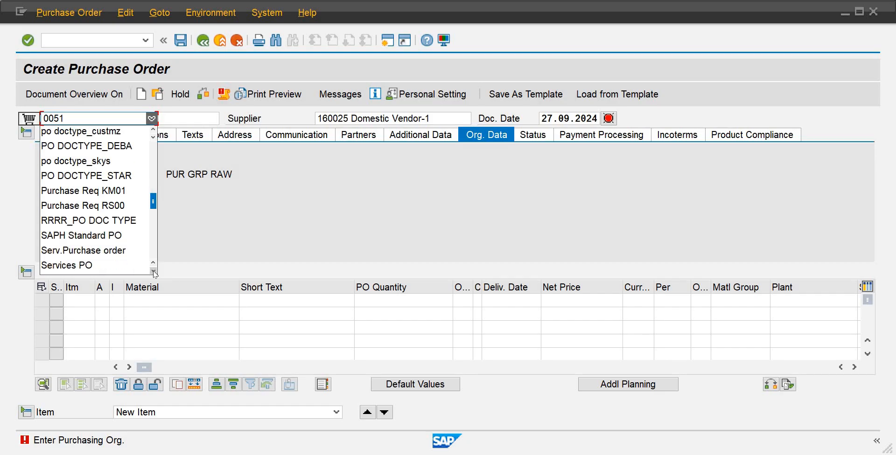
{"action": "left_click", "coordinate": [153, 272]}
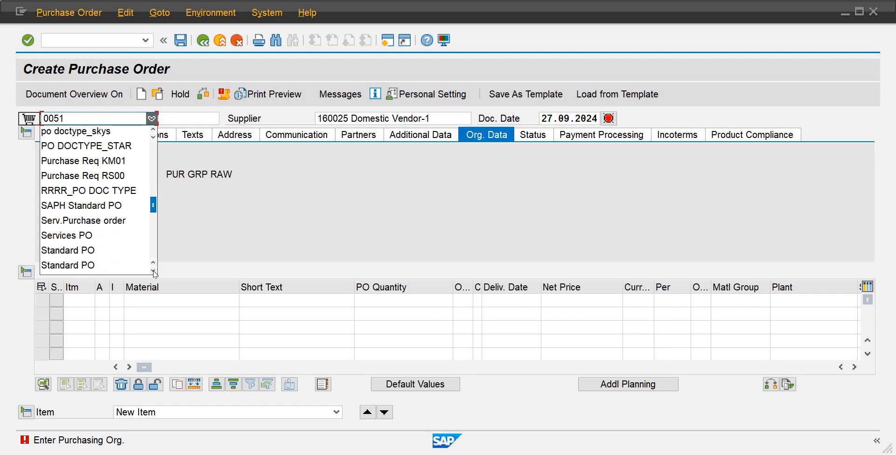
{"action": "left_click", "coordinate": [153, 272]}
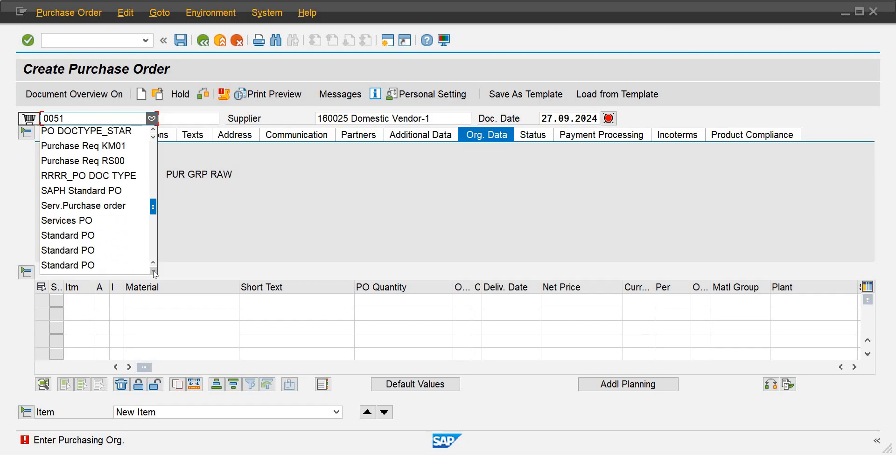
{"action": "left_click", "coordinate": [102, 235]}
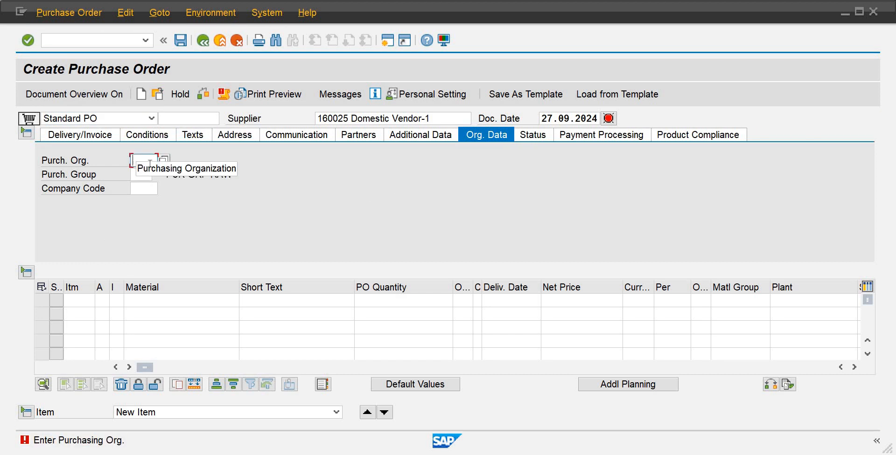
Fill in the organizational data with purchasing organization POCB, purchasing group PG1 and company code CB01.
{"action": "type", "text": "pocb"}
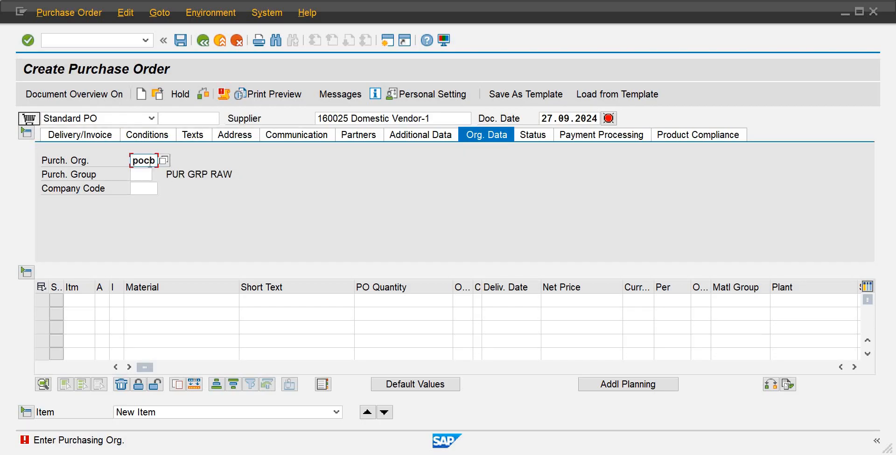
{"action": "key", "text": "Tab"}
{"action": "type", "text": "pg1"}
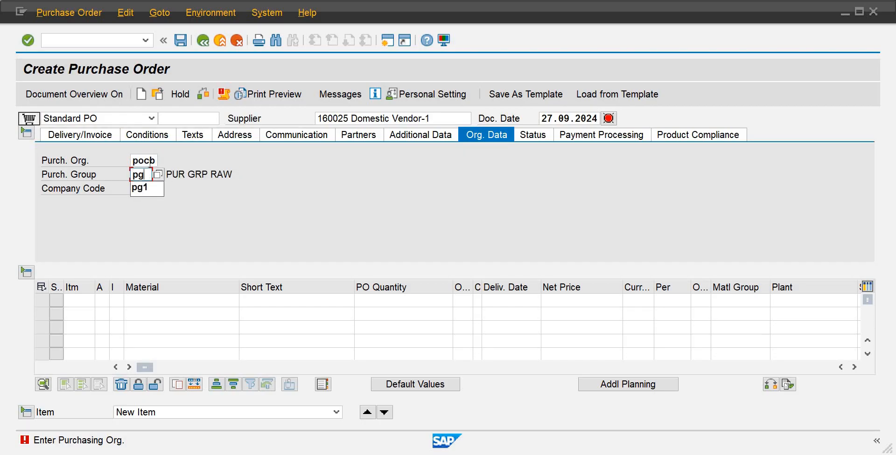
{"action": "key", "text": "Tab"}
{"action": "type", "text": "c"}
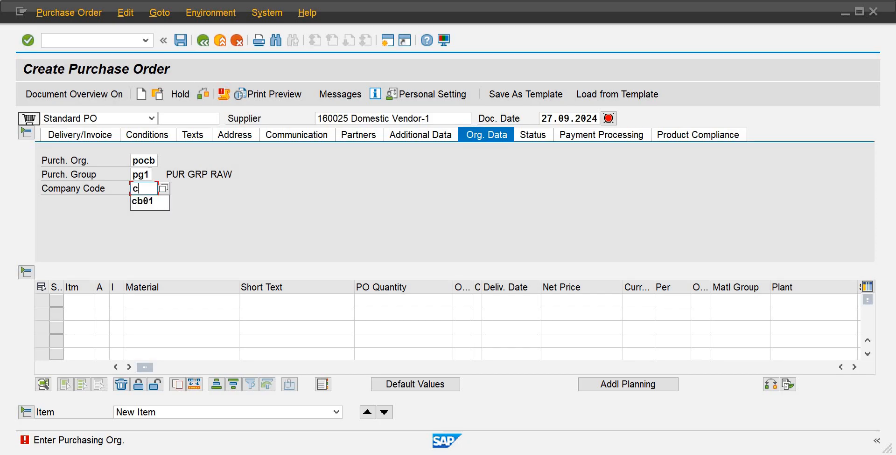
{"action": "type", "text": "b01"}
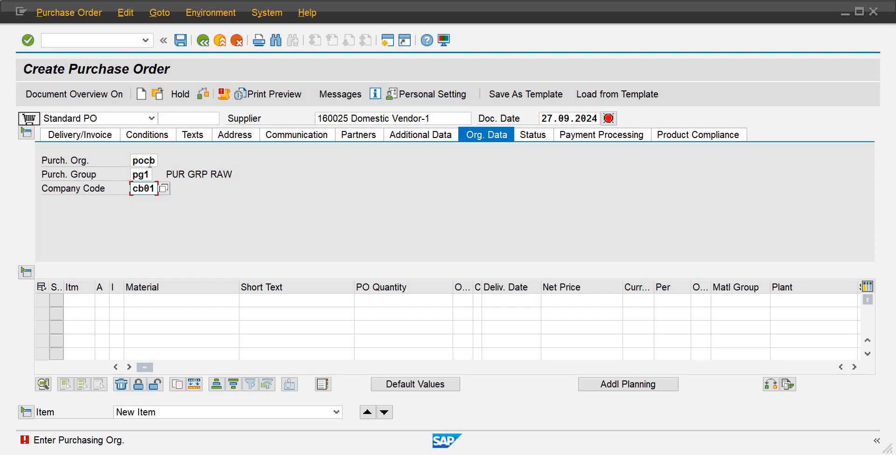
Add order item 10 with material RMCB1001 in the first row of the item overview.
{"action": "left_click", "coordinate": [81, 300]}
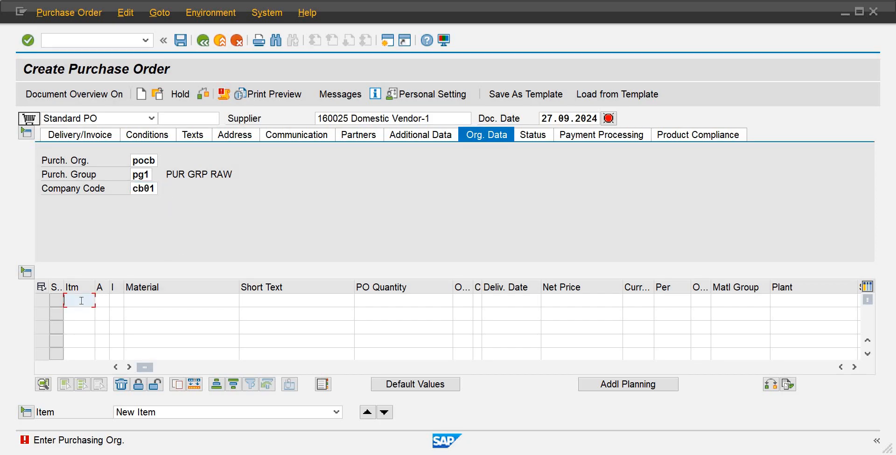
{"action": "type", "text": "10"}
{"action": "key", "text": "Tab"}
{"action": "key", "text": "Tab"}
{"action": "key", "text": "Tab"}
{"action": "type", "text": "r"}
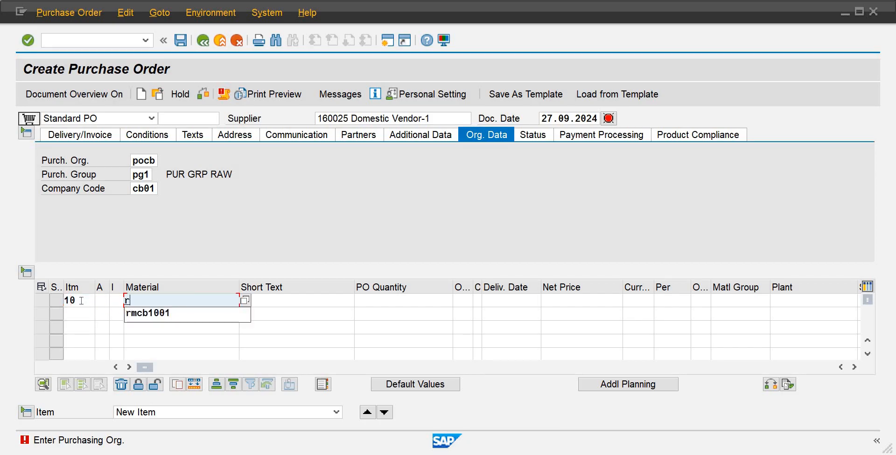
{"action": "type", "text": "mcb1001"}
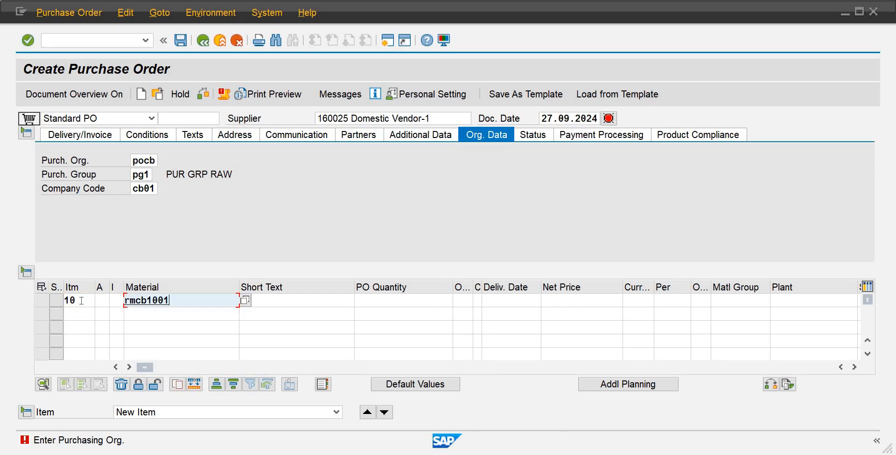
Set the quantity of item 10 to 101 with order unit BAG.
{"action": "key", "text": "Tab"}
{"action": "key", "text": "Tab"}
{"action": "type", "text": "101"}
{"action": "key", "text": "Tab"}
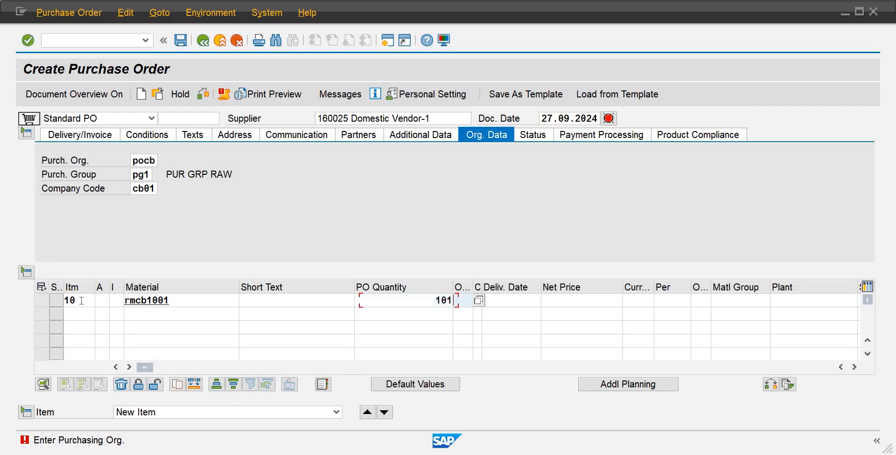
{"action": "type", "text": "bag"}
{"action": "key", "text": "Tab"}
{"action": "key", "text": "Tab"}
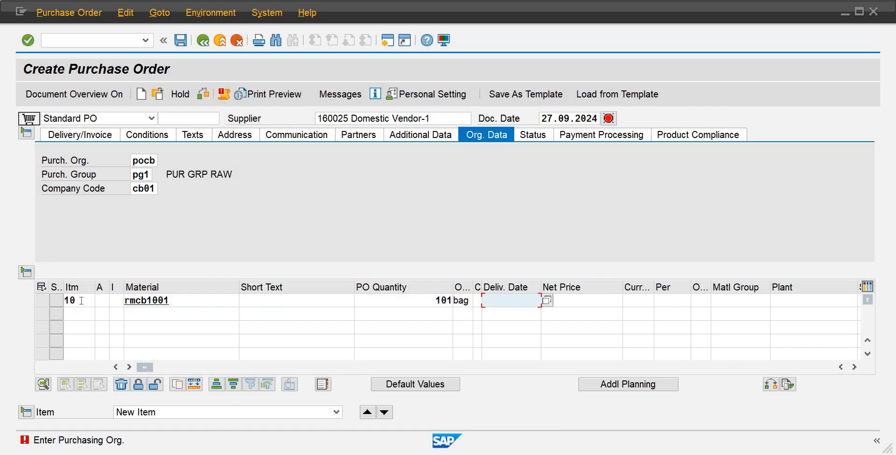
Set the net price of item 10 to 10 PKR with order price unit EA.
{"action": "key", "text": "Tab"}
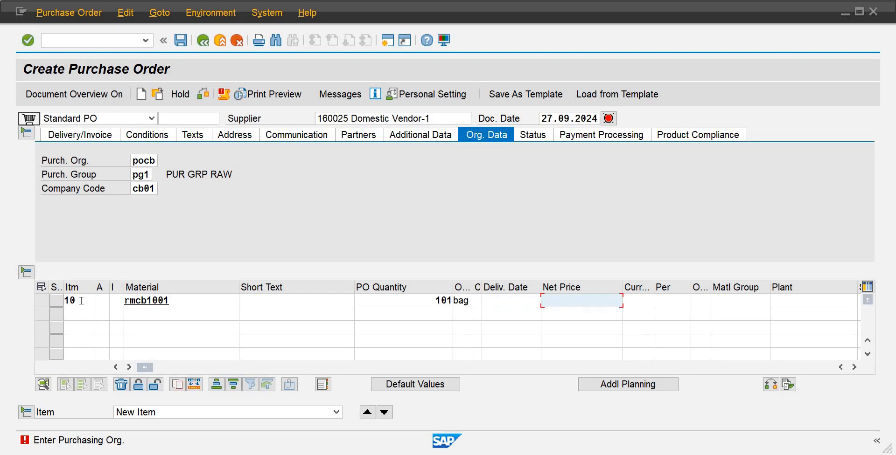
{"action": "type", "text": "10"}
{"action": "key", "text": "Tab"}
{"action": "type", "text": "pkr"}
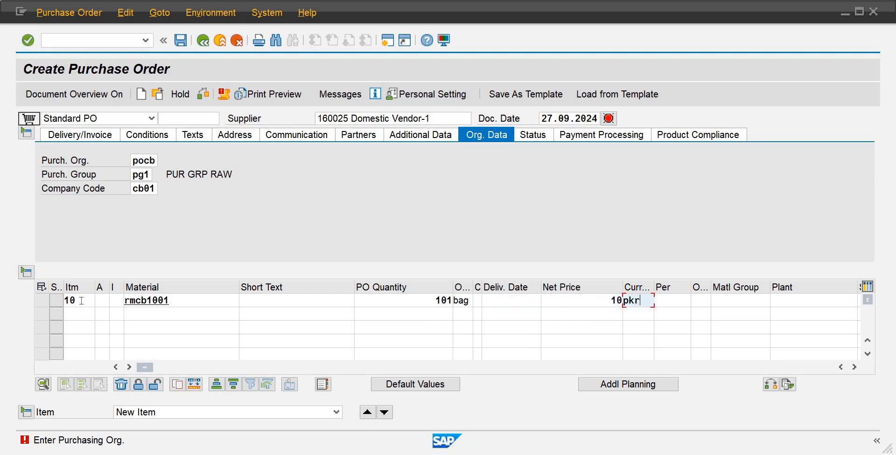
{"action": "key", "text": "Tab"}
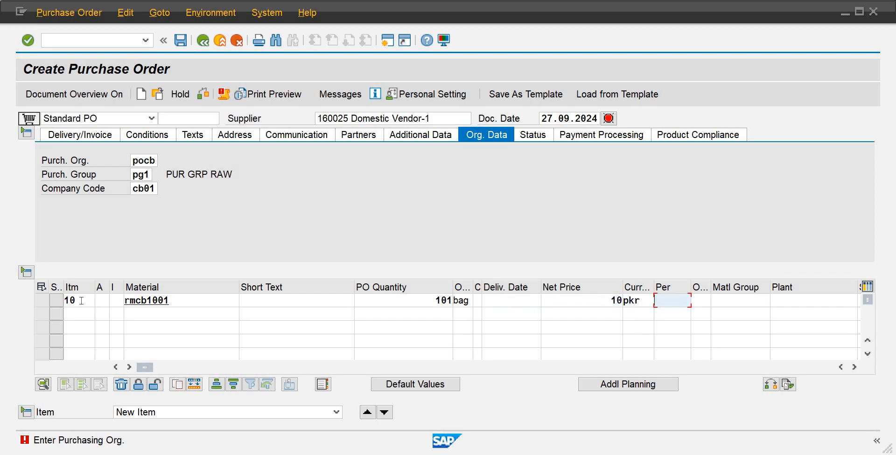
{"action": "key", "text": "Tab"}
{"action": "type", "text": "ea"}
{"action": "key", "text": "Tab"}
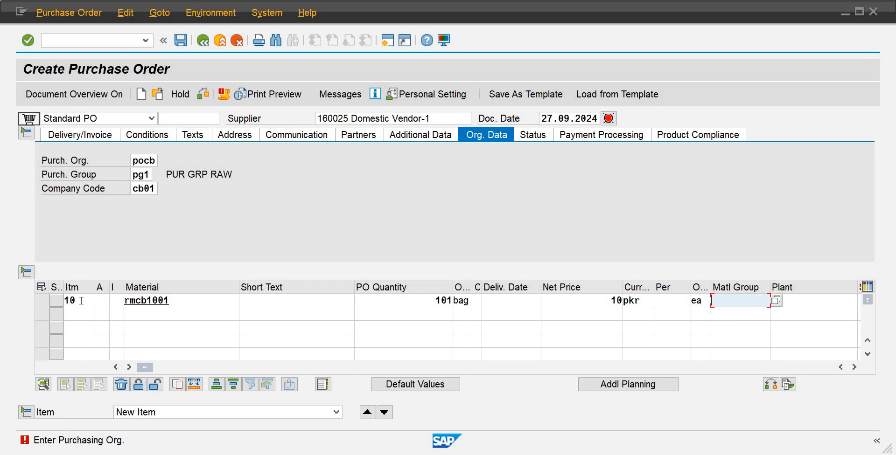
Assign item 10 to material group 01MT, plant PLCB and storage location SL02, and confirm the entries.
{"action": "type", "text": "01mt"}
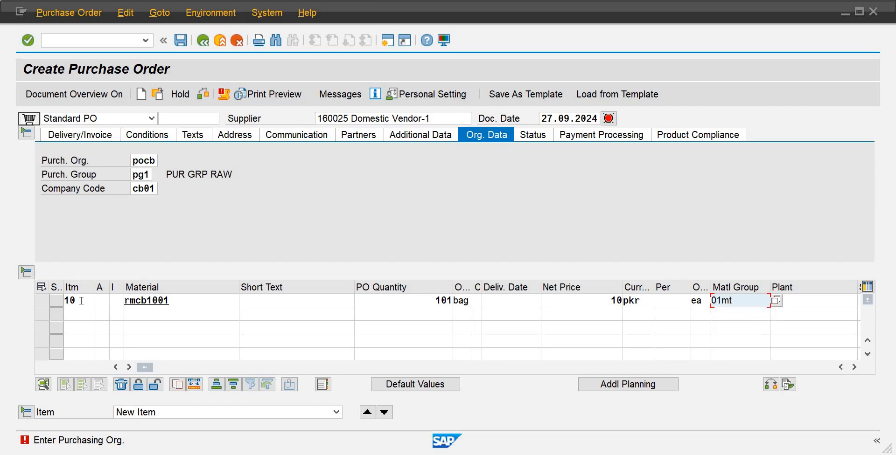
{"action": "key", "text": "Tab"}
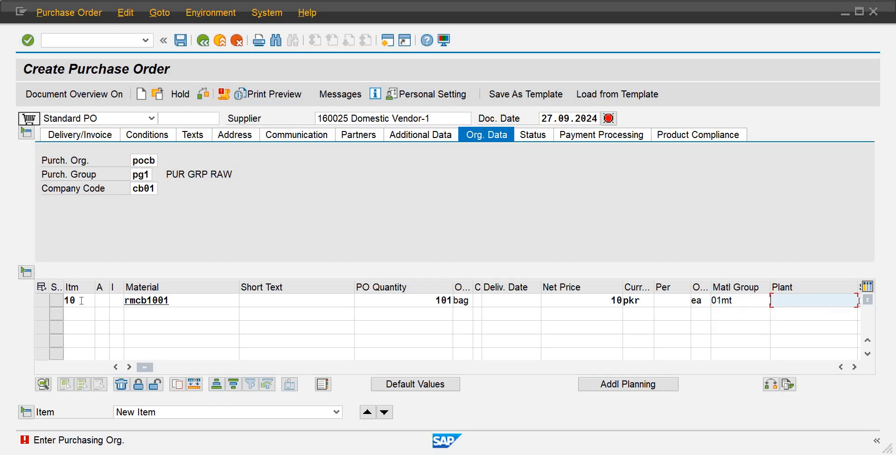
{"action": "type", "text": "plcb"}
{"action": "key", "text": "Tab"}
{"action": "type", "text": "sl"}
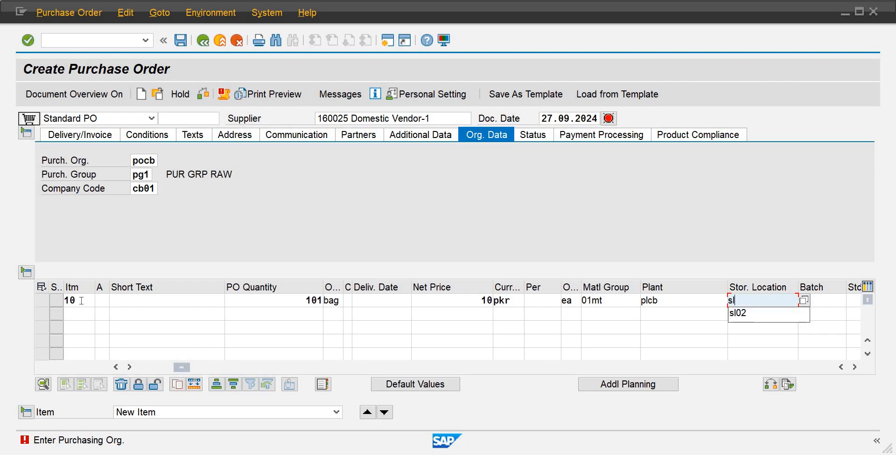
{"action": "type", "text": "02"}
{"action": "key", "text": "Return"}
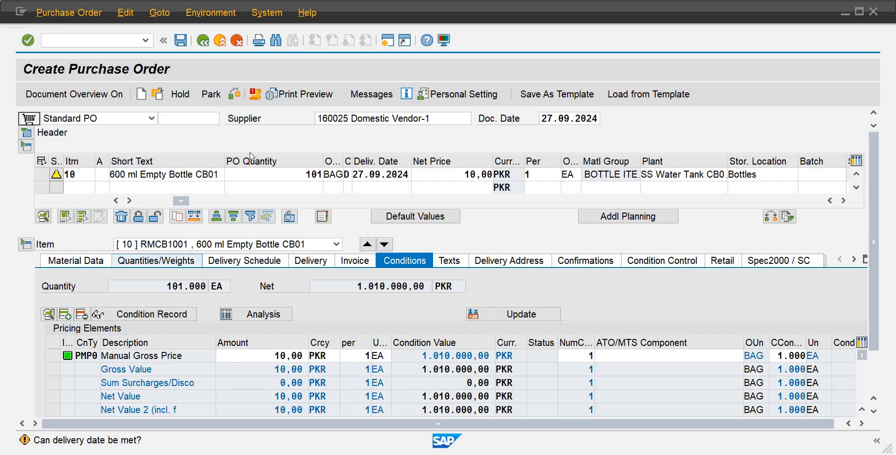
Set the delivery date of item 10 to 28.09.2024.
{"action": "left_click", "coordinate": [405, 174]}
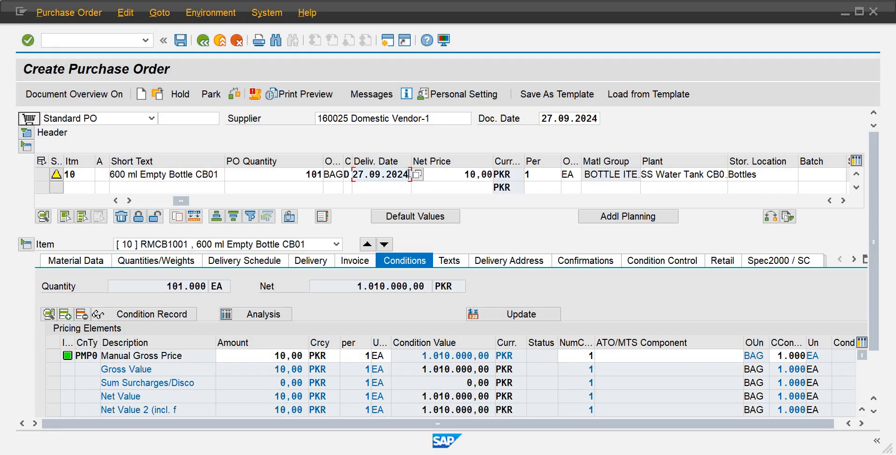
{"action": "key", "text": "BackSpace"}
{"action": "key", "text": "BackSpace"}
{"action": "key", "text": "BackSpace"}
{"action": "key", "text": "BackSpace"}
{"action": "key", "text": "BackSpace"}
{"action": "key", "text": "BackSpace"}
{"action": "key", "text": "BackSpace"}
{"action": "key", "text": "BackSpace"}
{"action": "key", "text": "BackSpace"}
{"action": "key", "text": "BackSpace"}
{"action": "type", "text": "28.09.2024"}
{"action": "key", "text": "Return"}
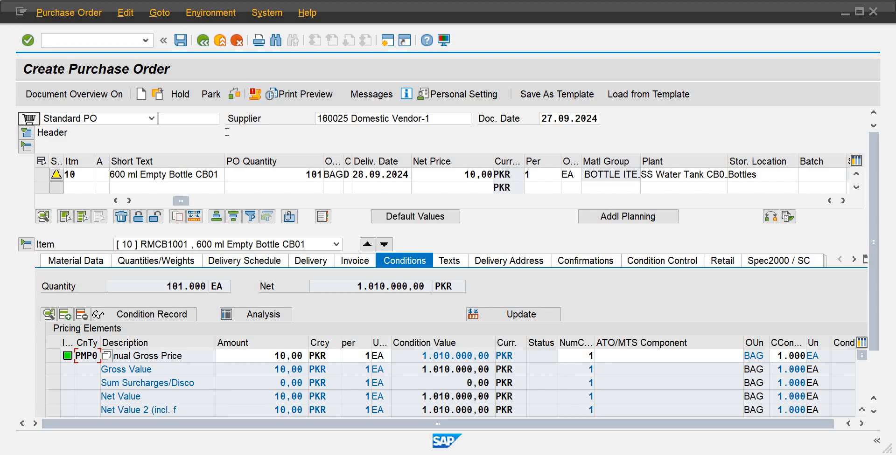
Try to save the purchase order, choose to edit it instead, and review the issued system messages.
{"action": "left_click", "coordinate": [182, 41]}
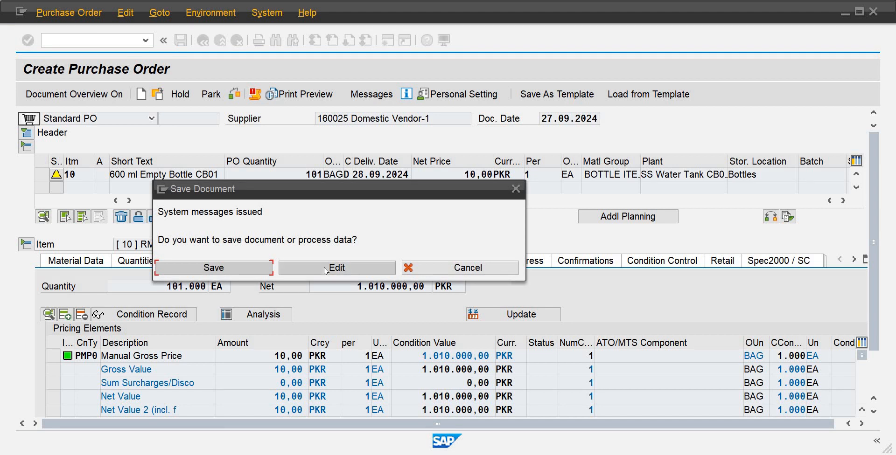
{"action": "left_click", "coordinate": [325, 268]}
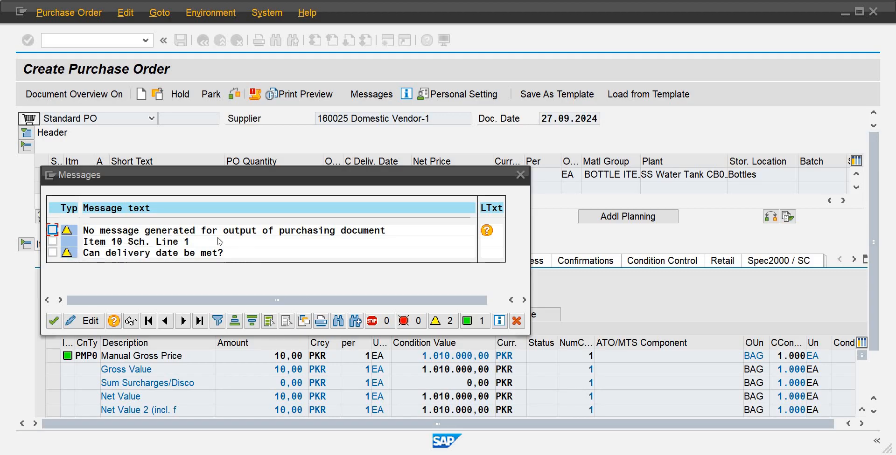
{"action": "left_click", "coordinate": [54, 322]}
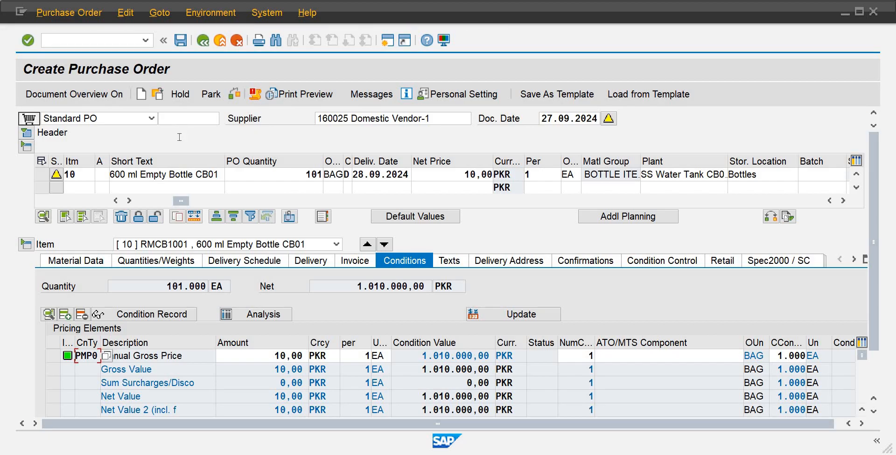
Try to clear the delivery date of item 10.
{"action": "left_click", "coordinate": [410, 174]}
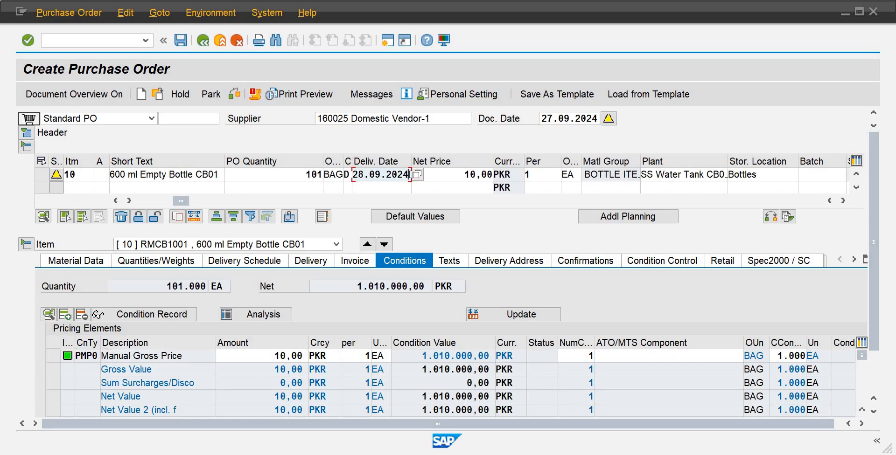
{"action": "key", "text": "BackSpace"}
{"action": "key", "text": "BackSpace"}
{"action": "key", "text": "BackSpace"}
{"action": "key", "text": "BackSpace"}
{"action": "key", "text": "BackSpace"}
{"action": "key", "text": "BackSpace"}
{"action": "key", "text": "BackSpace"}
{"action": "key", "text": "BackSpace"}
{"action": "key", "text": "BackSpace"}
{"action": "key", "text": "BackSpace"}
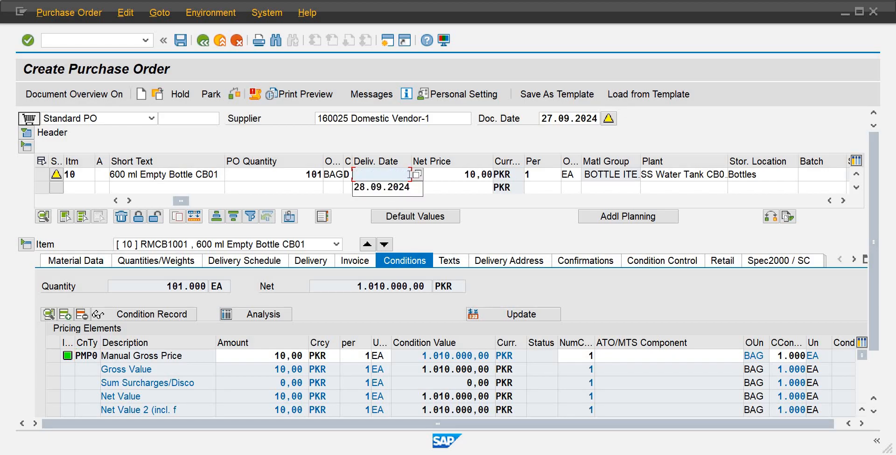
{"action": "key", "text": "Return"}
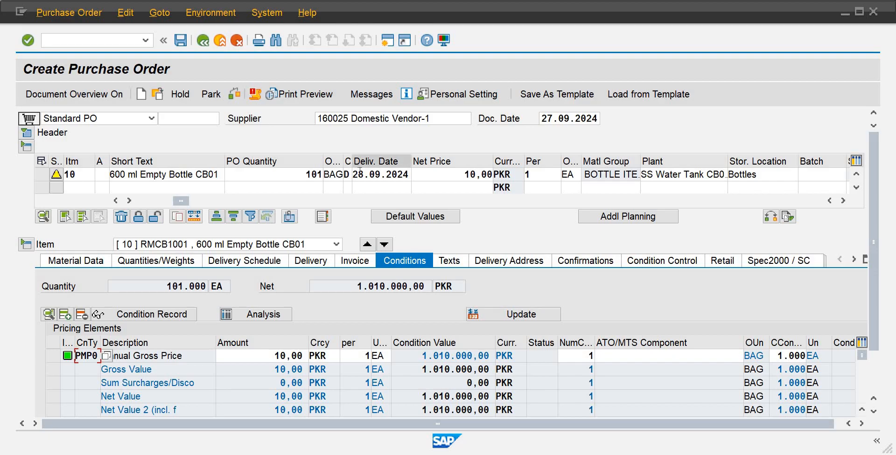
Set the delivery date of item 10 to 10.10.2024 and confirm the entry.
{"action": "left_click", "coordinate": [360, 173]}
{"action": "key", "text": "Delete"}
{"action": "key", "text": "Delete"}
{"action": "key", "text": "Delete"}
{"action": "key", "text": "Delete"}
{"action": "key", "text": "Delete"}
{"action": "key", "text": "Delete"}
{"action": "key", "text": "Delete"}
{"action": "key", "text": "Delete"}
{"action": "key", "text": "Delete"}
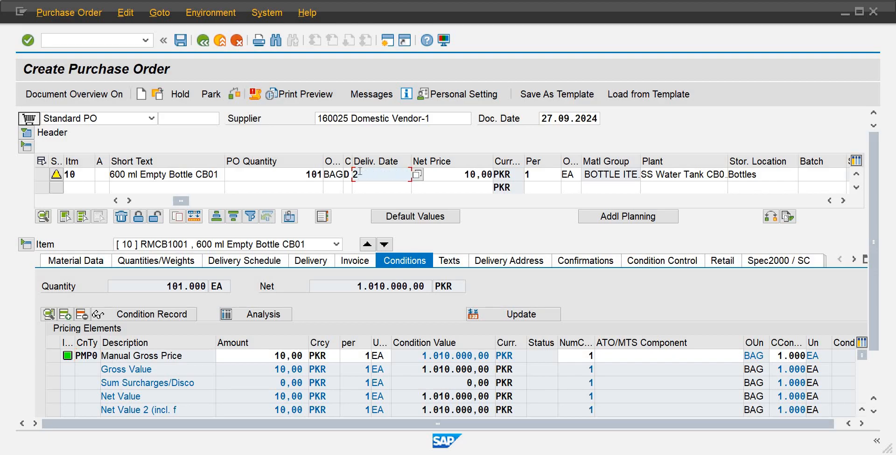
{"action": "key", "text": "BackSpace"}
{"action": "type", "text": "10.10.2024"}
{"action": "key", "text": "Return"}
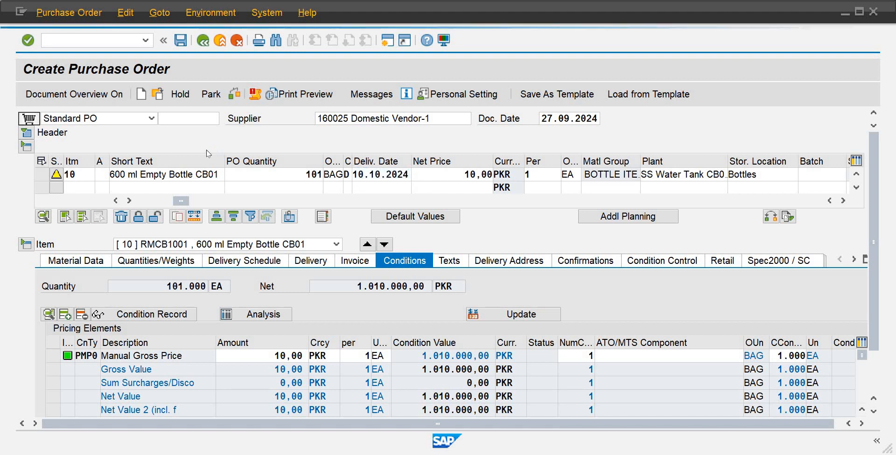
Attempt to save the purchase order, choose editing in the save dialog, and review the system messages.
{"action": "left_click", "coordinate": [179, 39]}
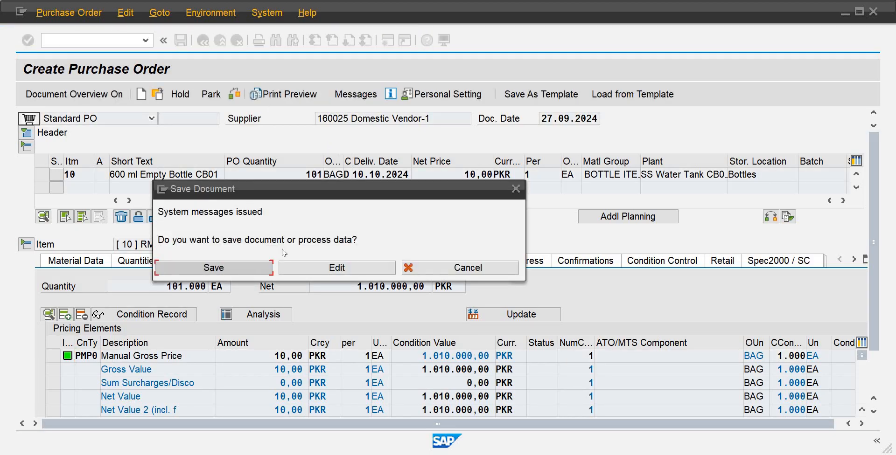
{"action": "left_click", "coordinate": [306, 269]}
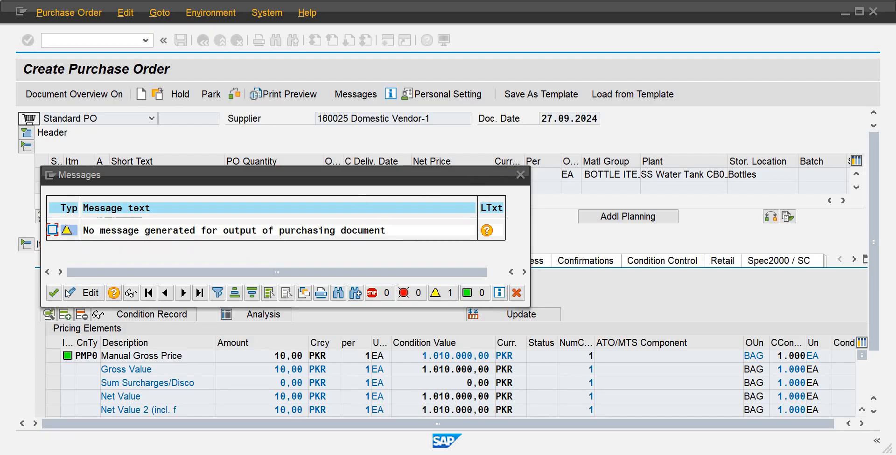
{"action": "left_click", "coordinate": [51, 298]}
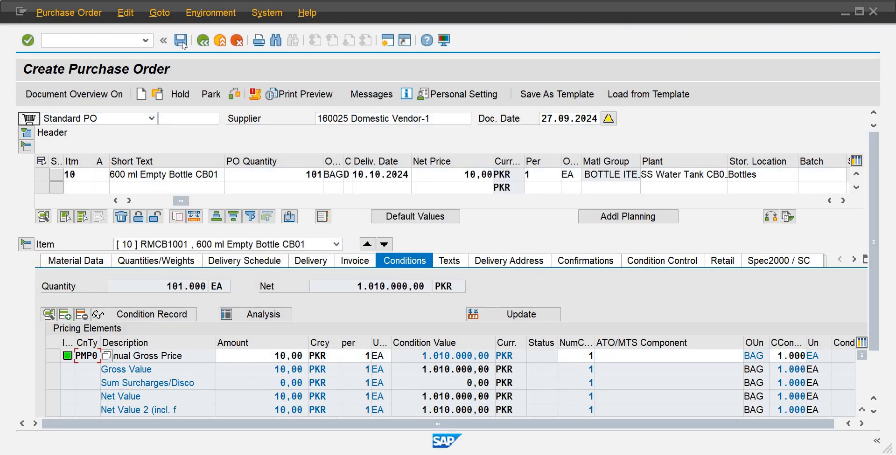
Save the purchase order despite the issued system messages and return to the SAP Easy Access start screen.
{"action": "key", "text": "ctrl+s"}
{"action": "left_click", "coordinate": [228, 267]}
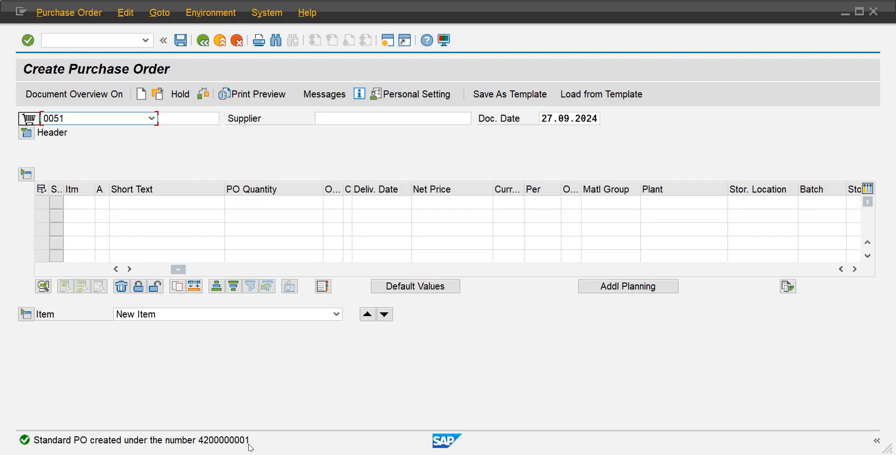
{"action": "left_click", "coordinate": [73, 42]}
{"action": "key", "text": "Return"}
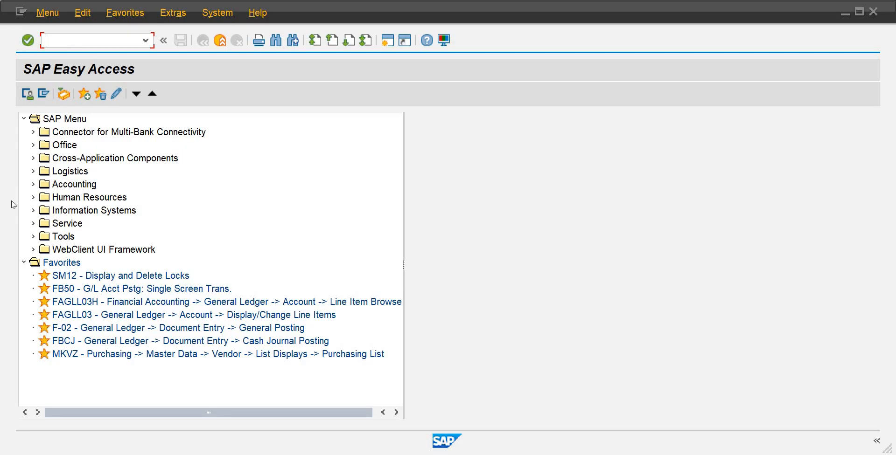
Add the ME2L By Vendor report from the purchase order list displays to the favorites and open it from there.
{"action": "left_click", "coordinate": [33, 172]}
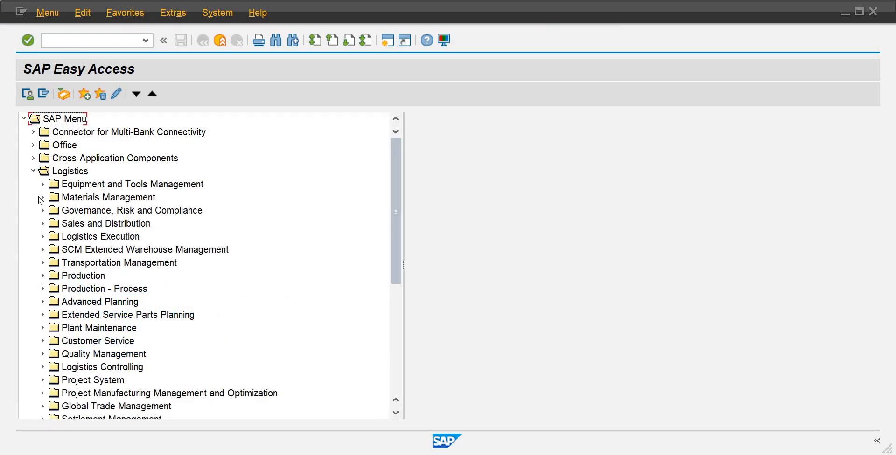
{"action": "left_click", "coordinate": [42, 198]}
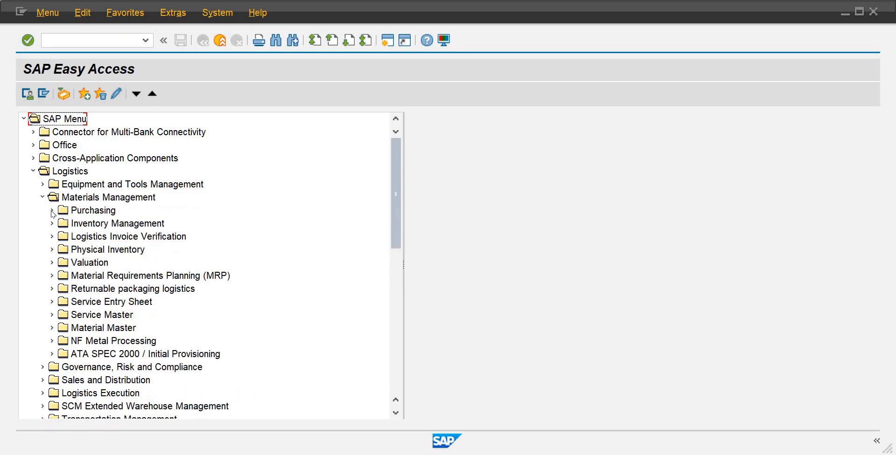
{"action": "left_click", "coordinate": [52, 210]}
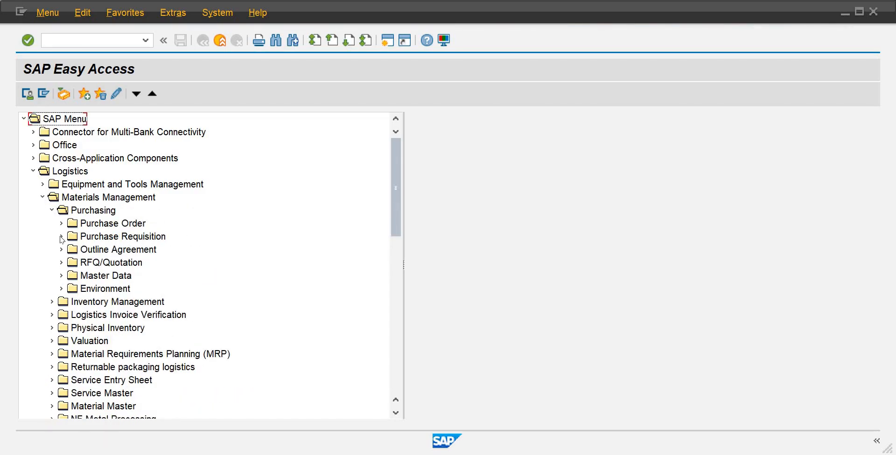
{"action": "left_click", "coordinate": [61, 224]}
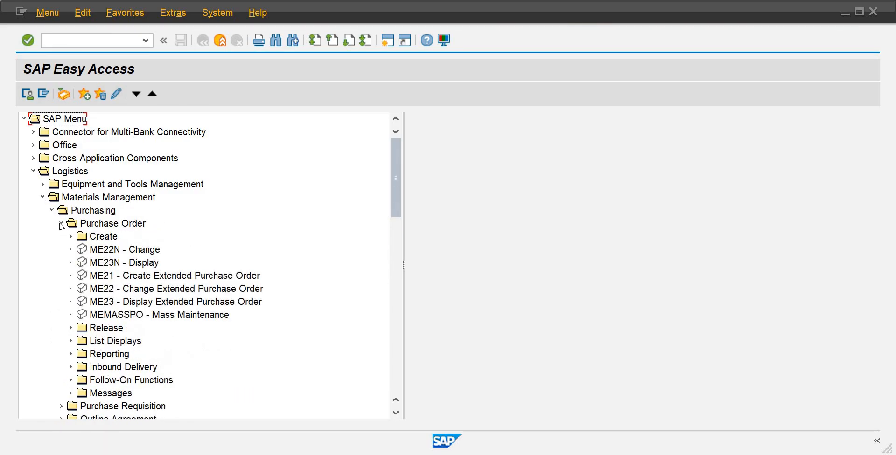
{"action": "left_click", "coordinate": [72, 344]}
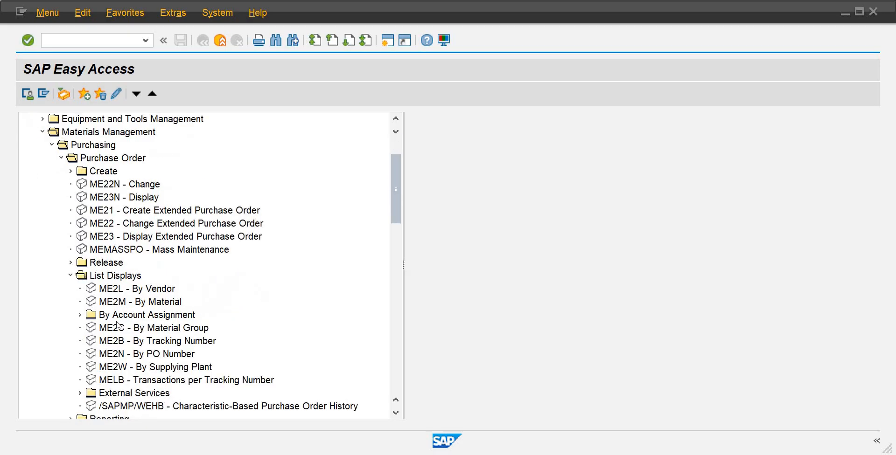
{"action": "double_click", "coordinate": [138, 290]}
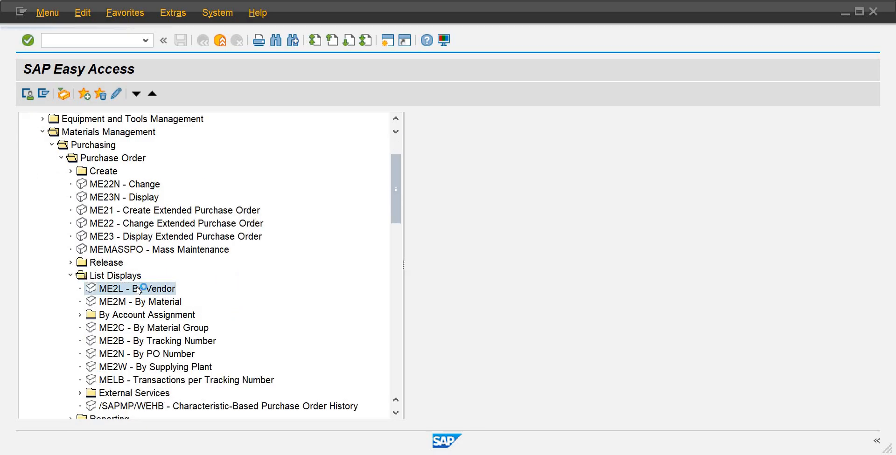
{"action": "right_click", "coordinate": [138, 289]}
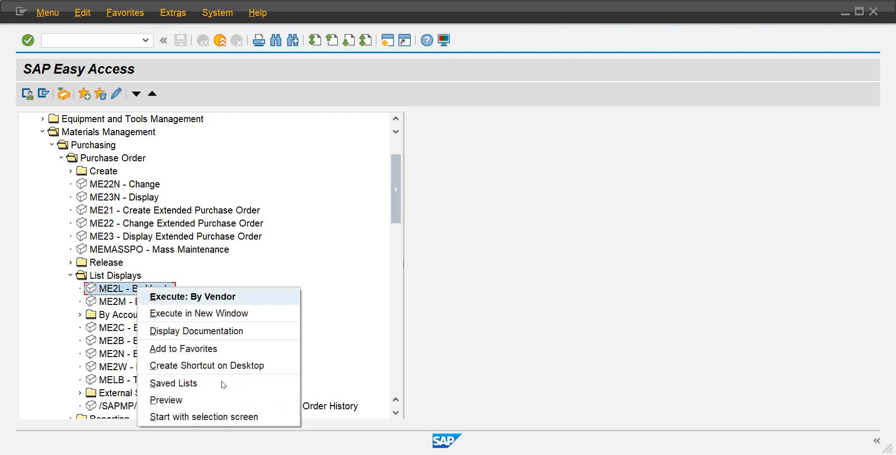
{"action": "left_click", "coordinate": [212, 349]}
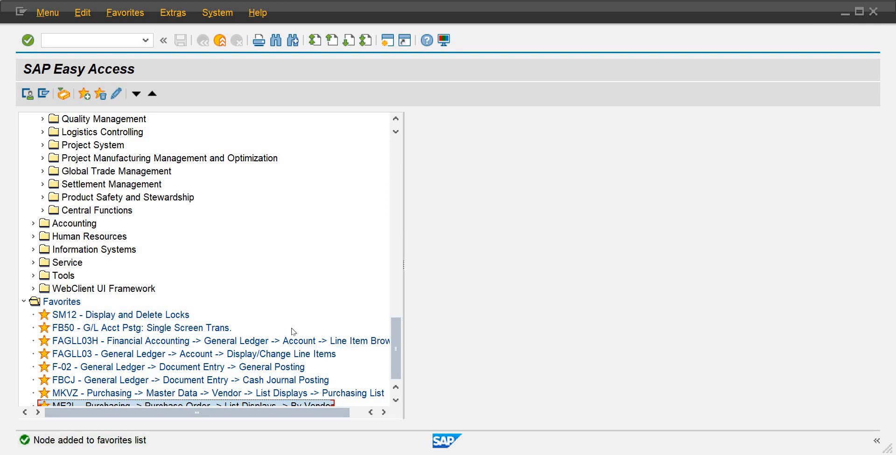
{"action": "left_click", "coordinate": [395, 400]}
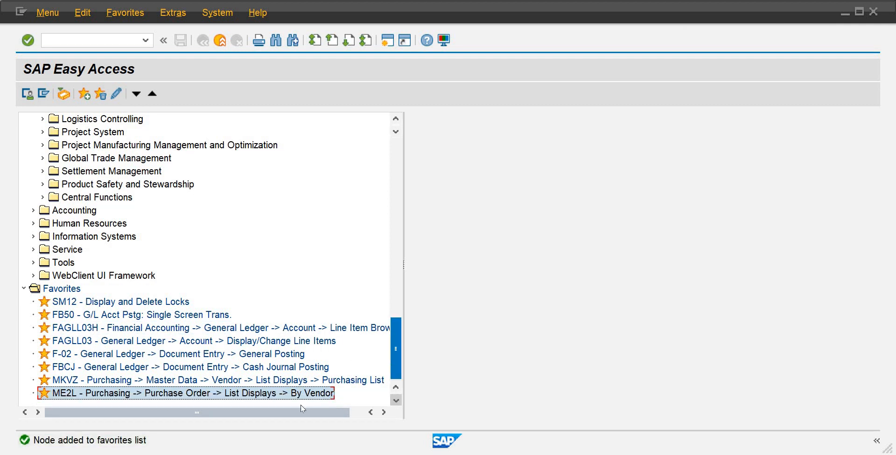
{"action": "double_click", "coordinate": [252, 396]}
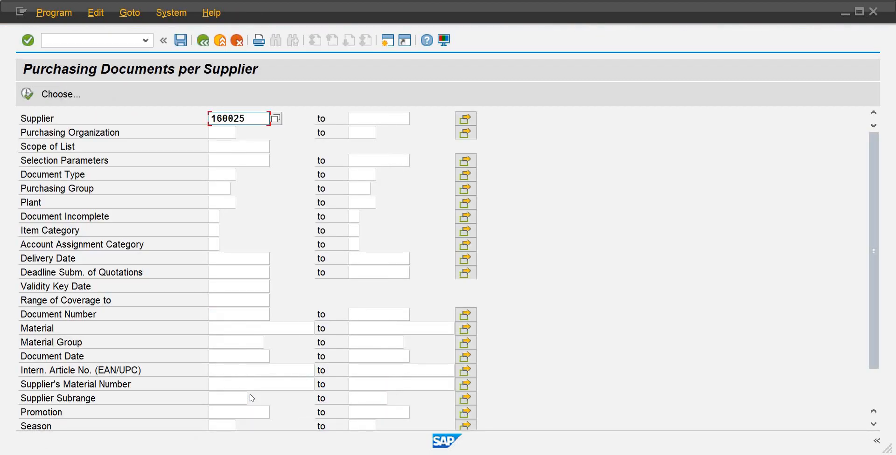
Enter PLCB as the purchasing organization for the supplier's purchasing documents.
{"action": "left_click", "coordinate": [230, 133]}
{"action": "type", "text": "poc"}
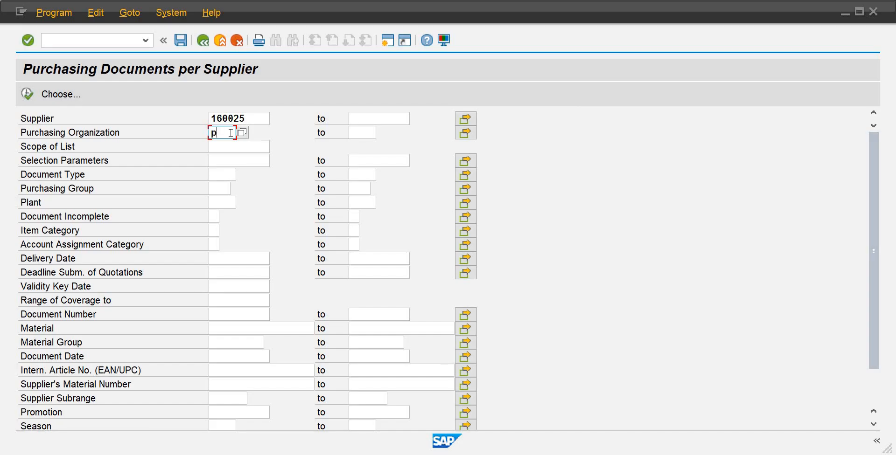
{"action": "key", "text": "BackSpace"}
{"action": "key", "text": "BackSpace"}
{"action": "key", "text": "BackSpace"}
{"action": "type", "text": "pl"}
{"action": "type", "text": "cb"}
{"action": "key", "text": "Tab"}
{"action": "key", "text": "Tab"}
{"action": "key", "text": "Tab"}
{"action": "key", "text": "Tab"}
{"action": "key", "text": "Tab"}
{"action": "key", "text": "Tab"}
{"action": "key", "text": "Tab"}
{"action": "key", "text": "Tab"}
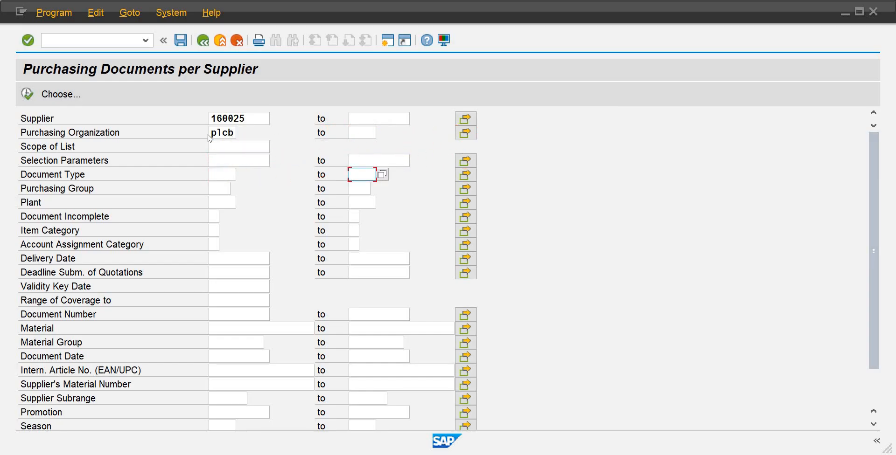
Set the purchasing organization in the report selection to POCB.
{"action": "left_click", "coordinate": [234, 133]}
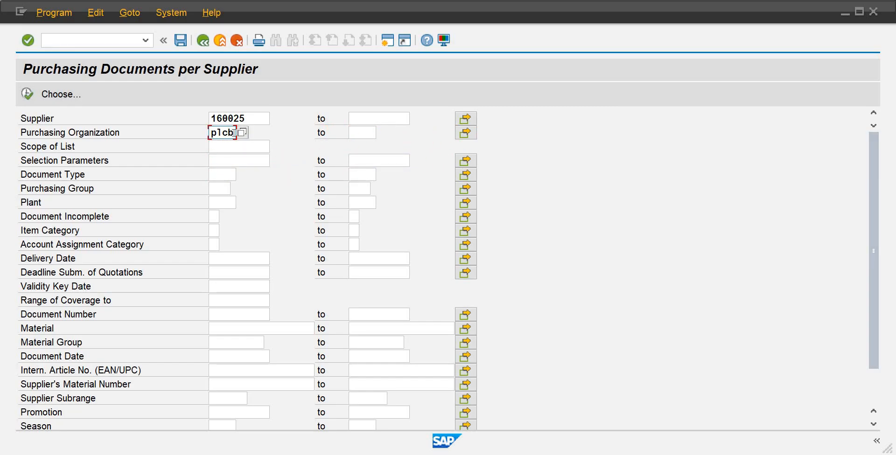
{"action": "key", "text": "BackSpace"}
{"action": "key", "text": "BackSpace"}
{"action": "key", "text": "BackSpace"}
{"action": "type", "text": "ocb"}
Restrict the report selection to purchasing group PG1 and plant PLCB, and confirm the entries.
{"action": "key", "text": "Tab"}
{"action": "key", "text": "Tab"}
{"action": "key", "text": "Tab"}
{"action": "key", "text": "Tab"}
{"action": "key", "text": "Tab"}
{"action": "key", "text": "Tab"}
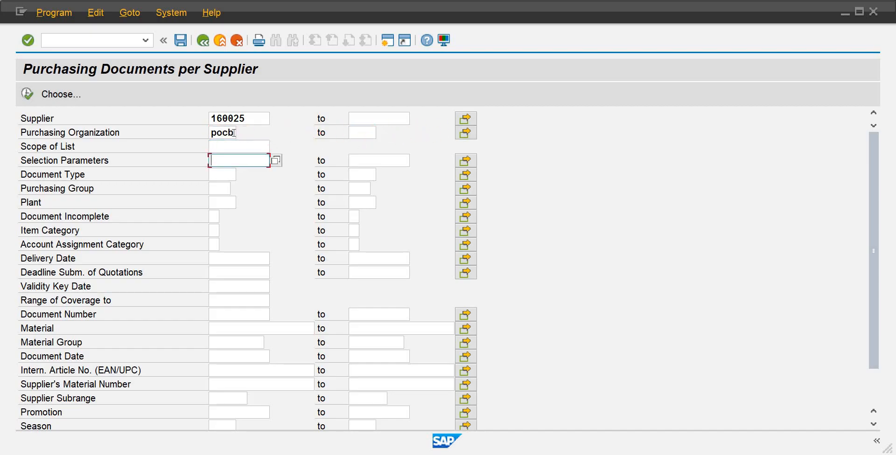
{"action": "key", "text": "Tab"}
{"action": "key", "text": "Tab"}
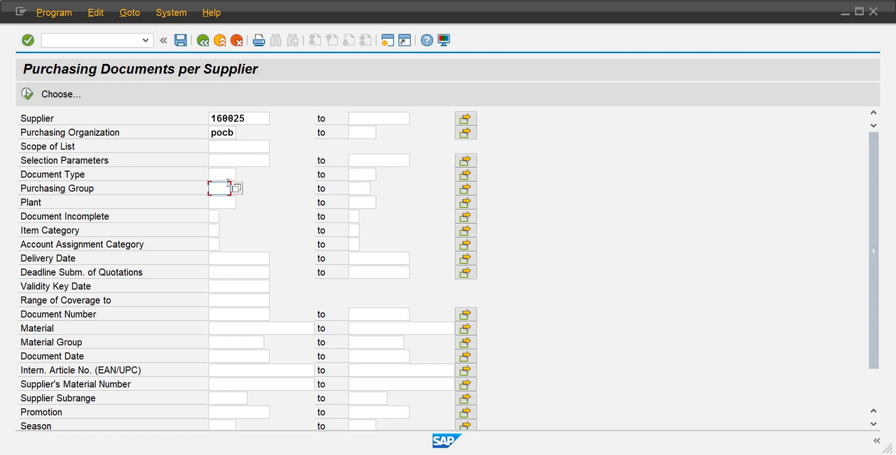
{"action": "type", "text": "pg1"}
{"action": "key", "text": "Tab"}
{"action": "key", "text": "Tab"}
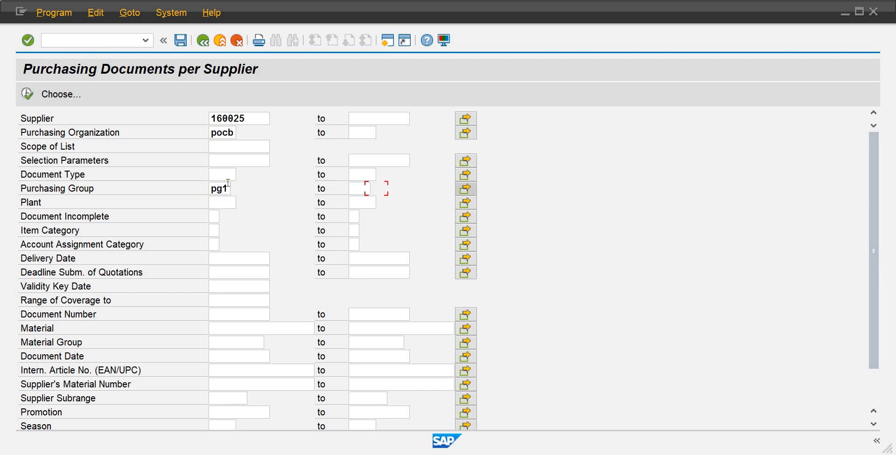
{"action": "key", "text": "Tab"}
{"action": "type", "text": "pl"}
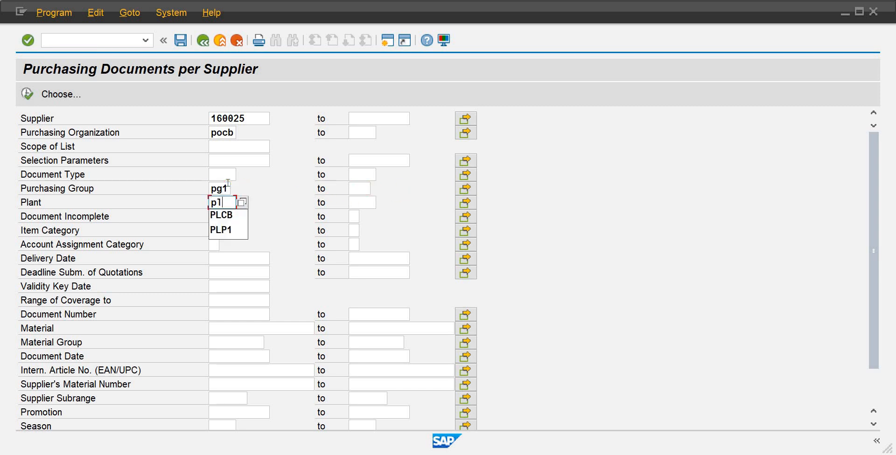
{"action": "type", "text": "cb"}
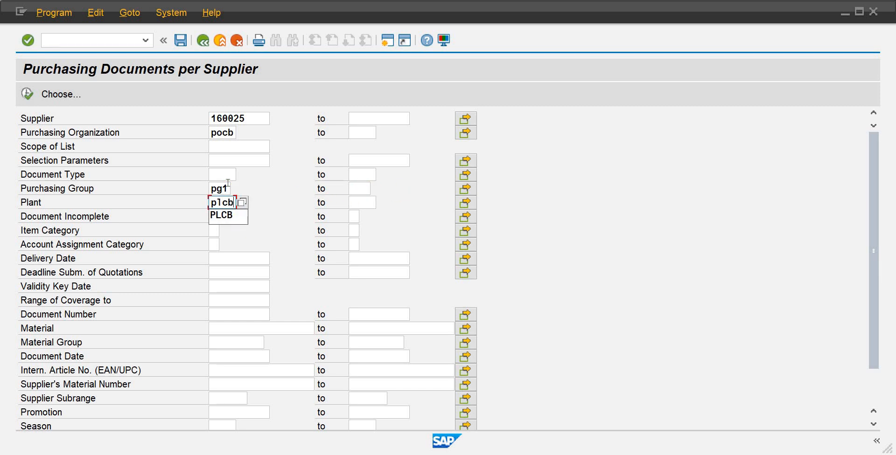
{"action": "key", "text": "Down"}
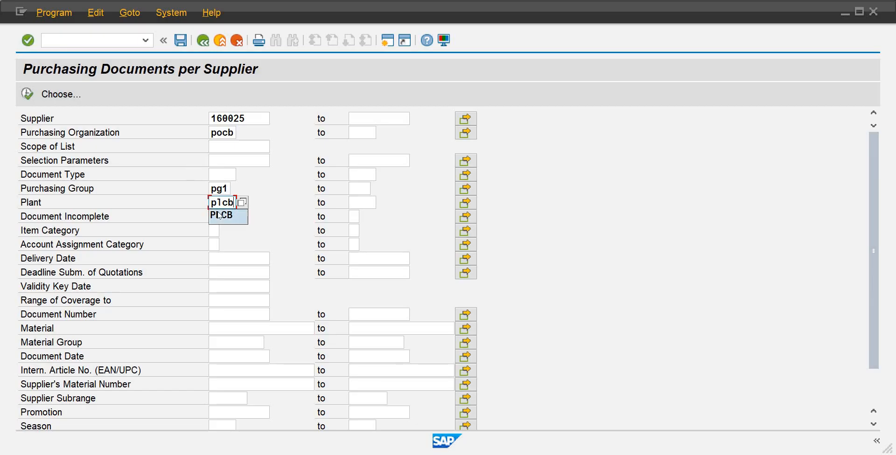
{"action": "key", "text": "Return"}
{"action": "key", "text": "Return"}
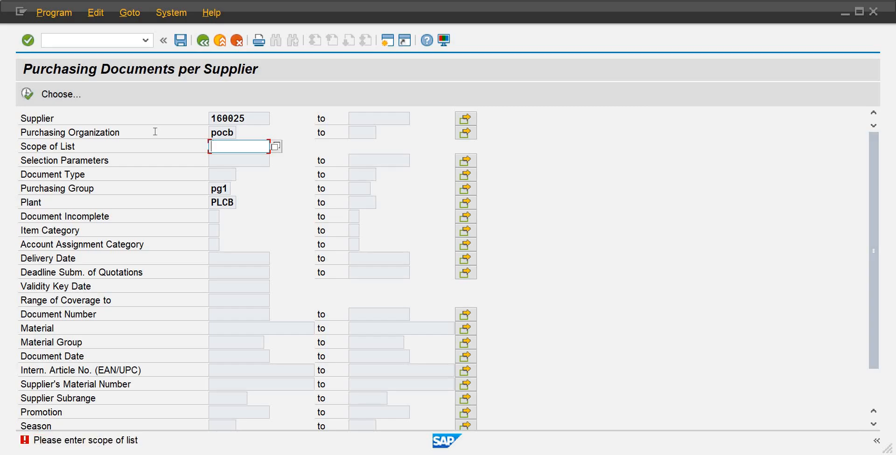
Set the scope of list to BEST (Purchase orders) and execute the report.
{"action": "left_click", "coordinate": [275, 146]}
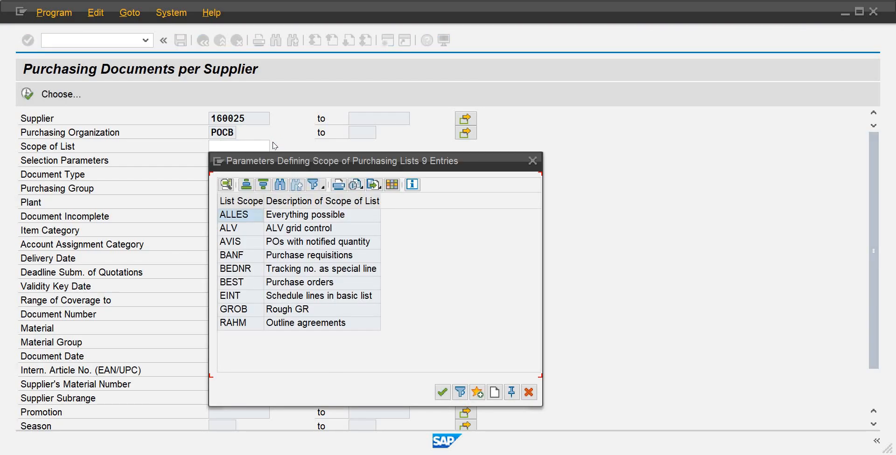
{"action": "double_click", "coordinate": [293, 285]}
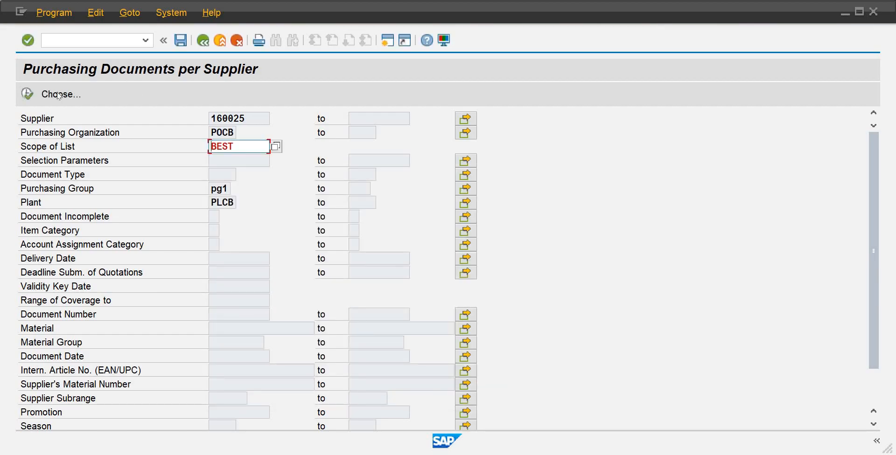
{"action": "left_click", "coordinate": [24, 99]}
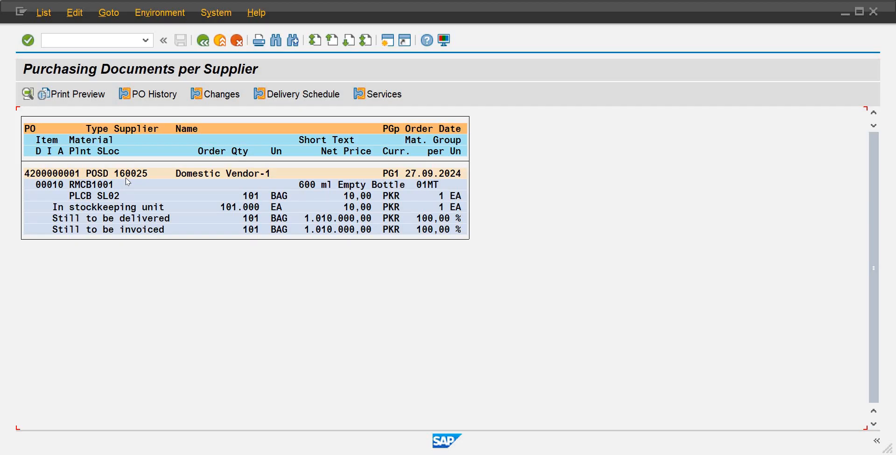
Start entering a transaction code from the supplier's purchasing documents list.
{"action": "left_click", "coordinate": [114, 43]}
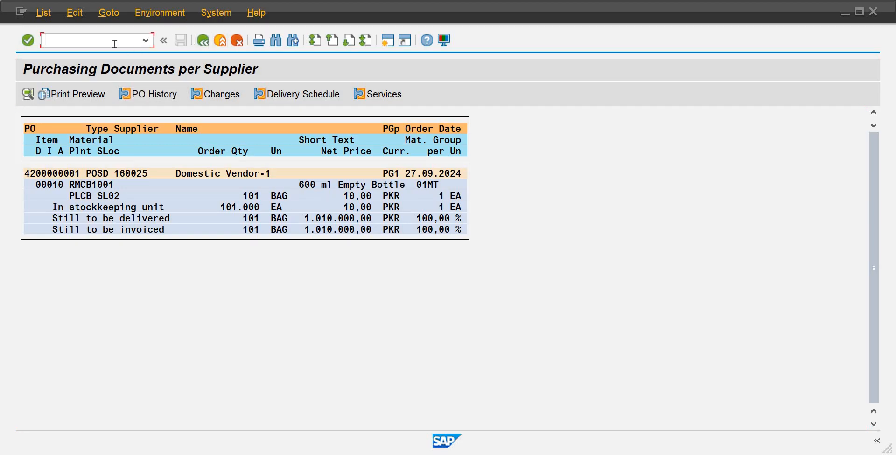